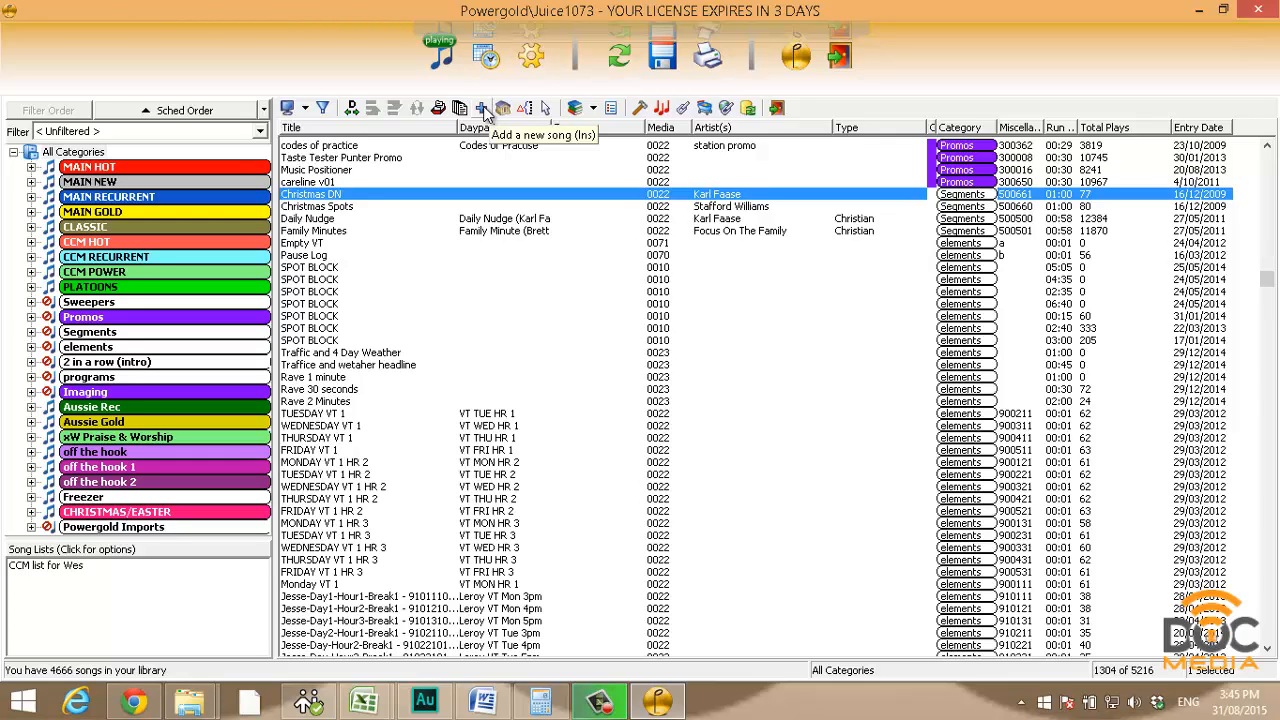
Start a new song entry in the library and title it "Test Song"
left_click(482, 109)
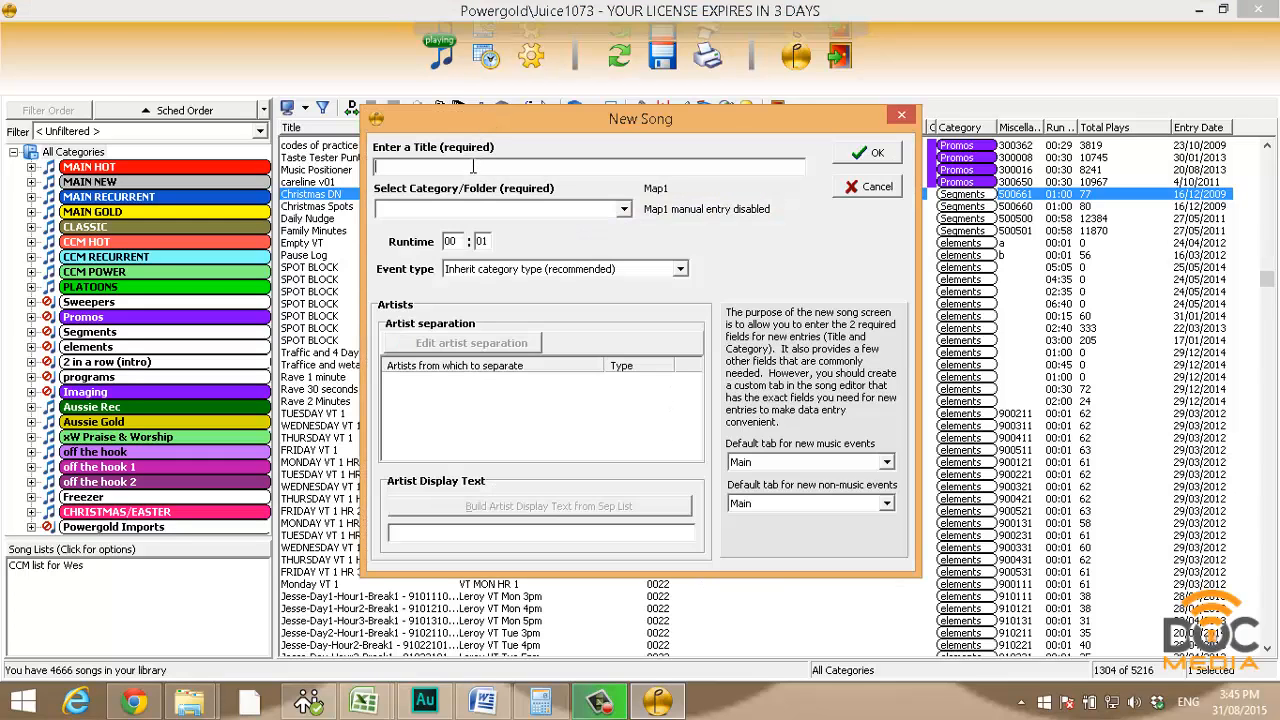
type("tEST ")
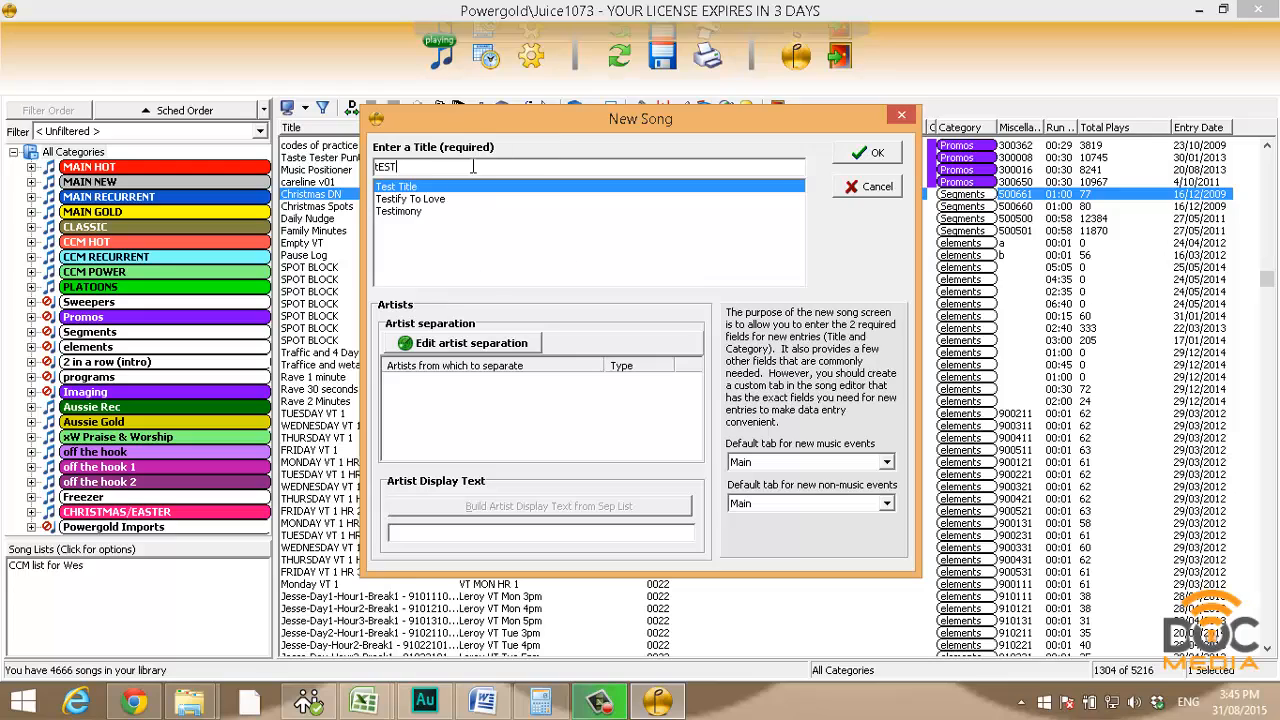
type("sO")
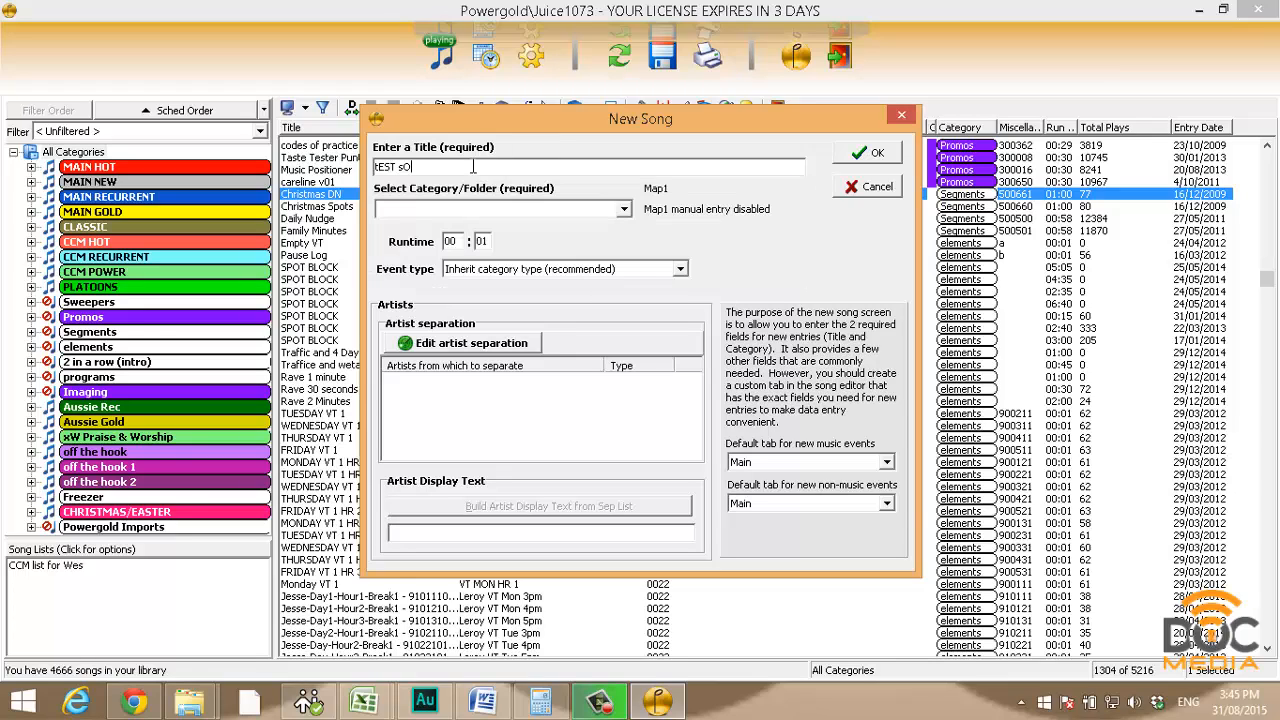
key("BackSpace")
key("BackSpace")
key("BackSpace")
key("BackSpace")
key("BackSpace")
key("BackSpace")
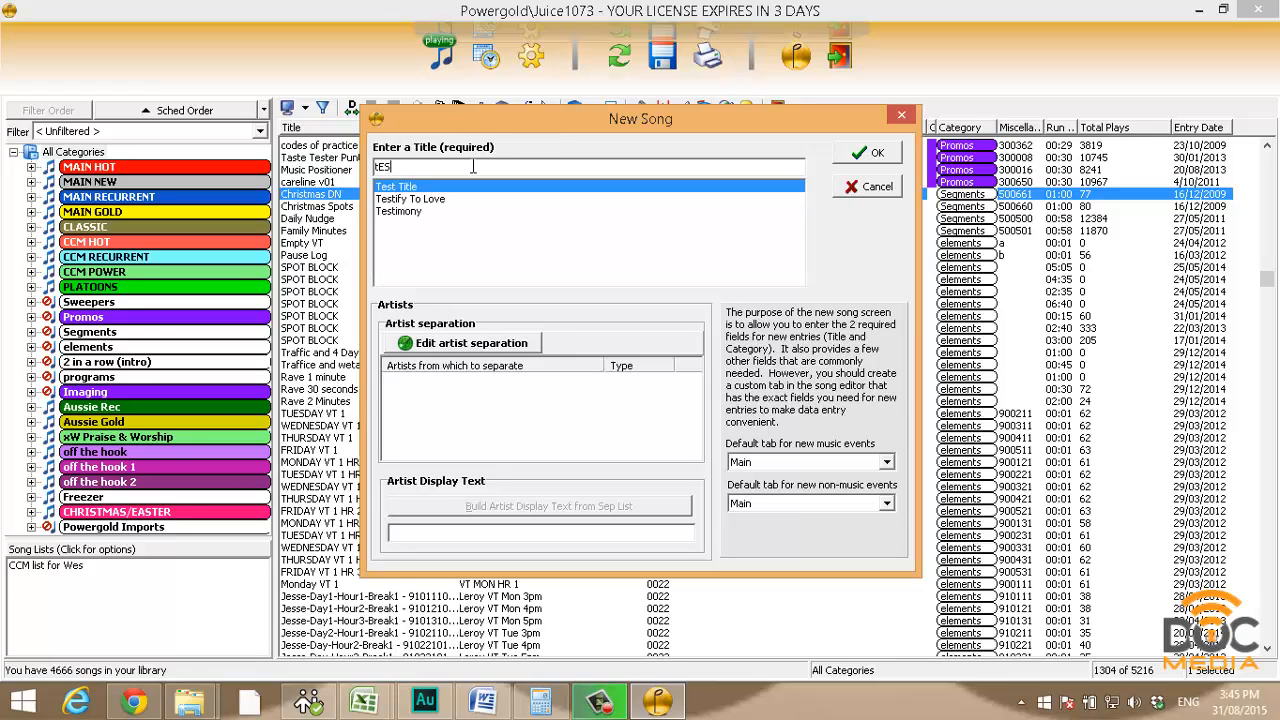
type("Test Song")
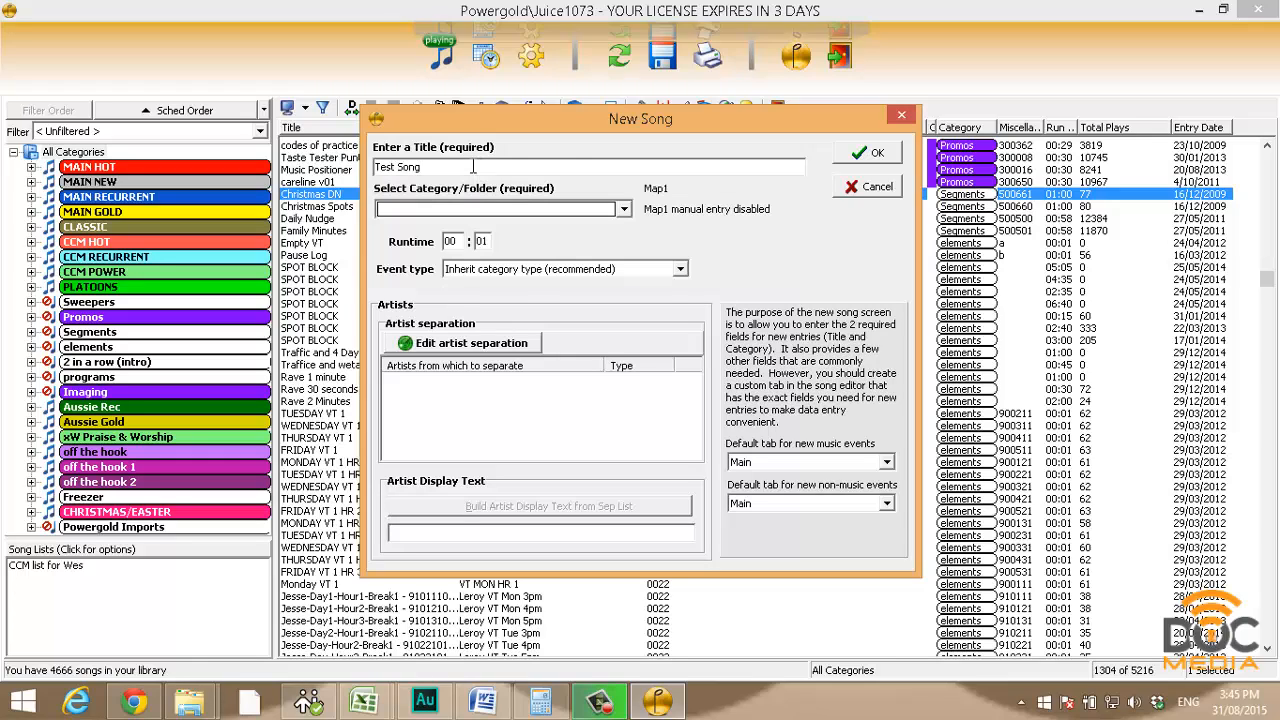
Assign the new song to the category folder MAIN NEW: 1
left_click(622, 209)
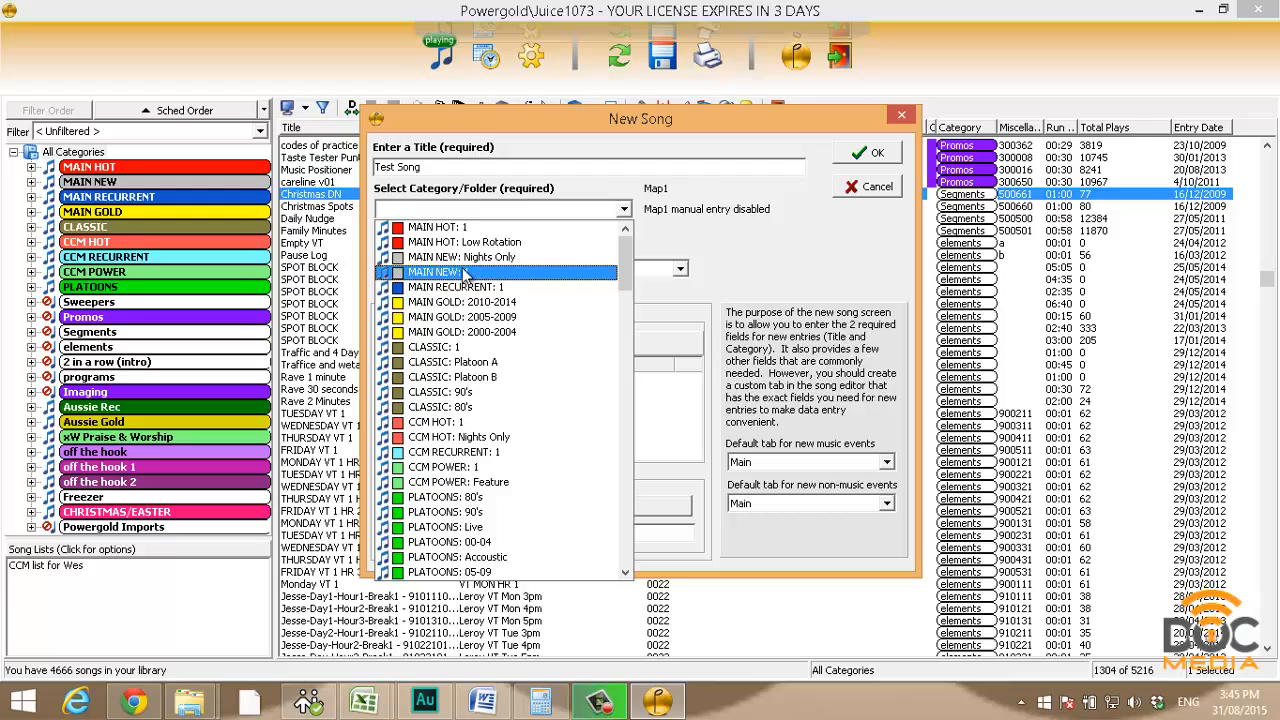
left_click(465, 257)
left_click(613, 209)
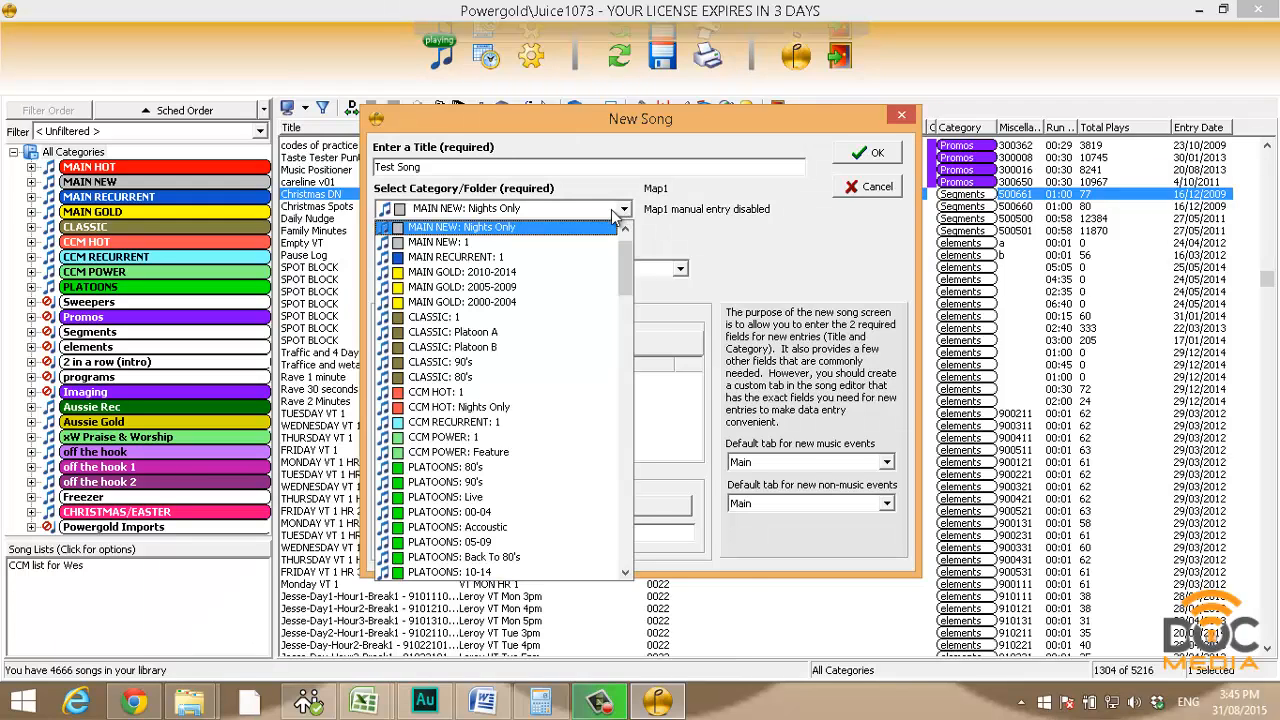
left_click(521, 247)
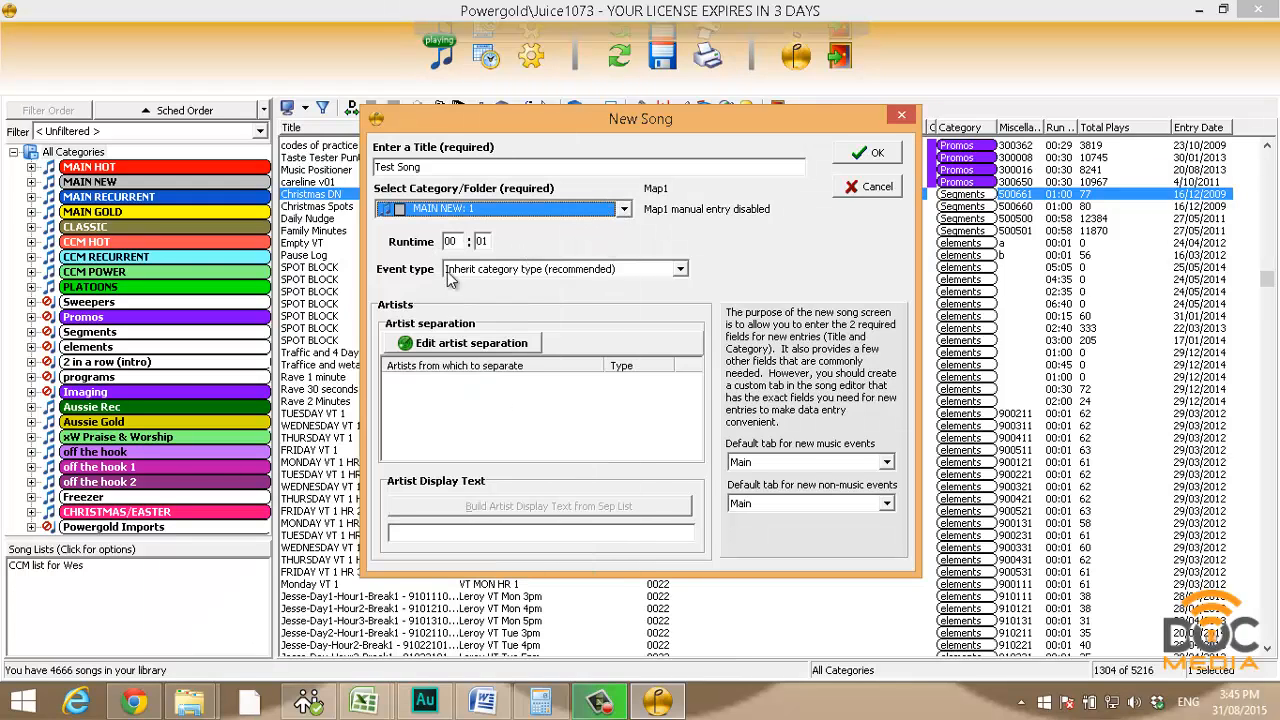
Set the new song's runtime to 03:23
left_click(451, 242)
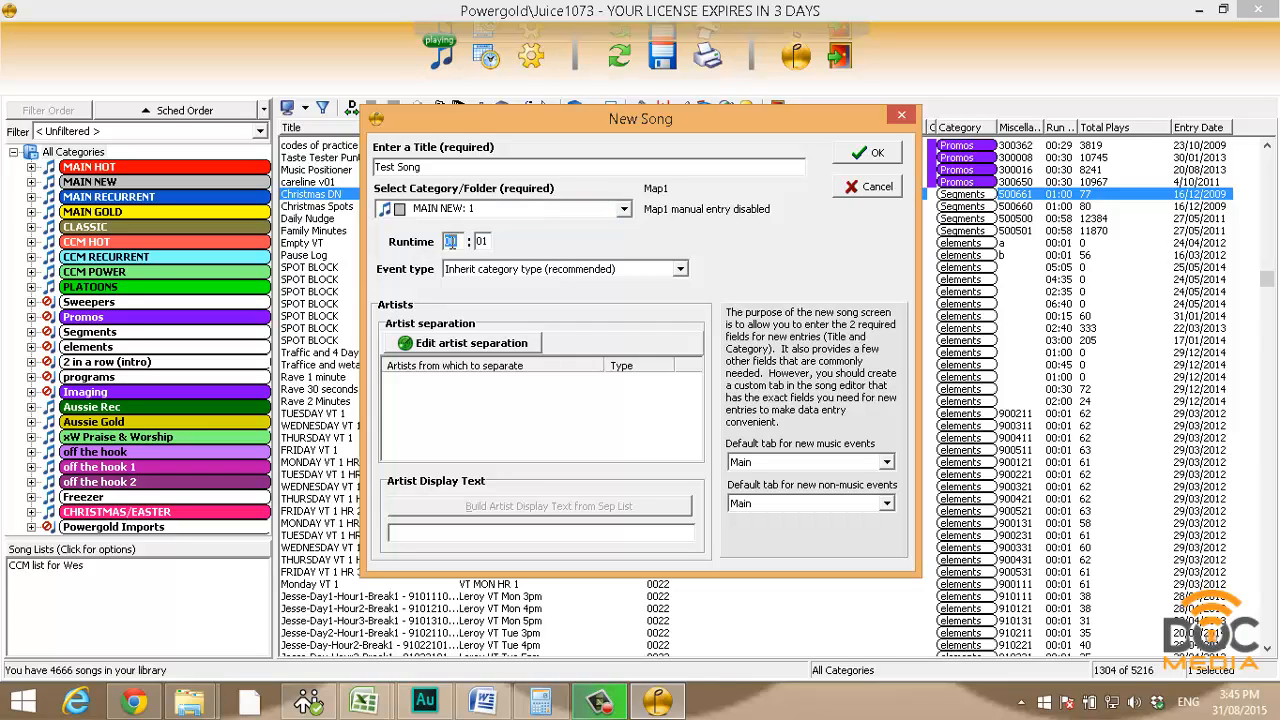
type("03")
left_click(482, 242)
type("23")
Add U2 as the song's primary separation artist and build the artist display text from the separation list
left_click(442, 342)
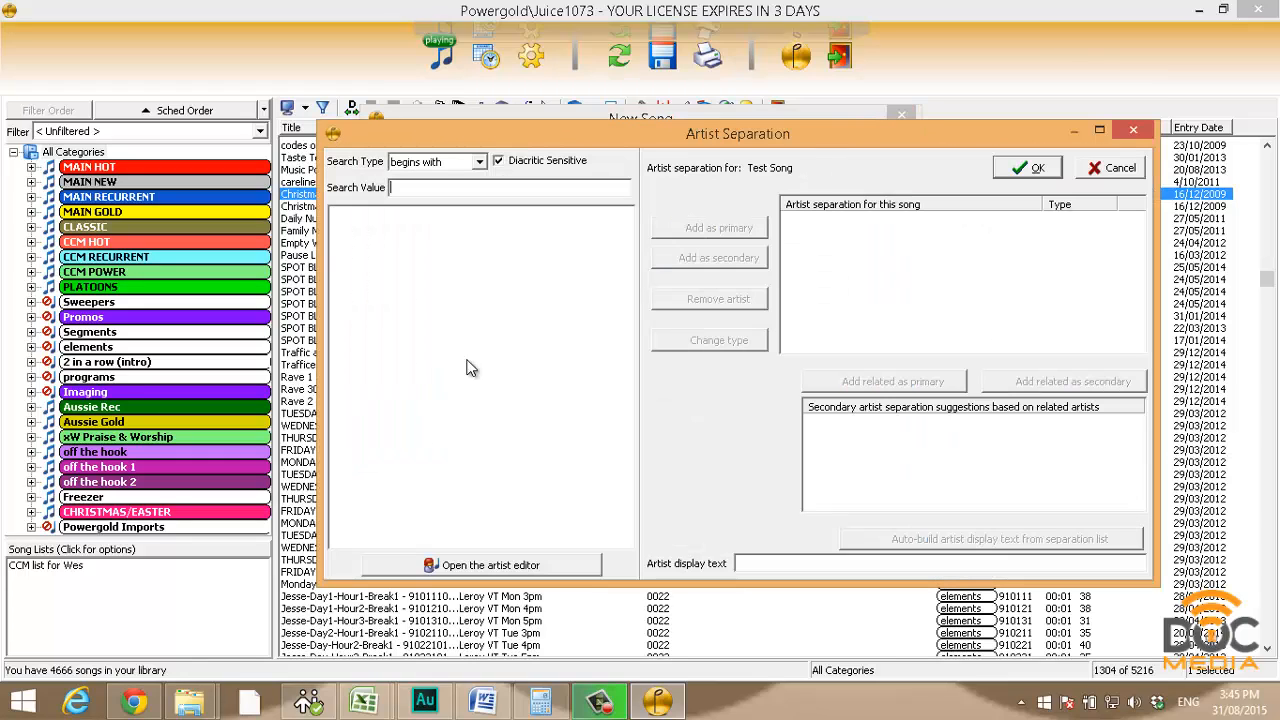
left_click(455, 190)
type("un")
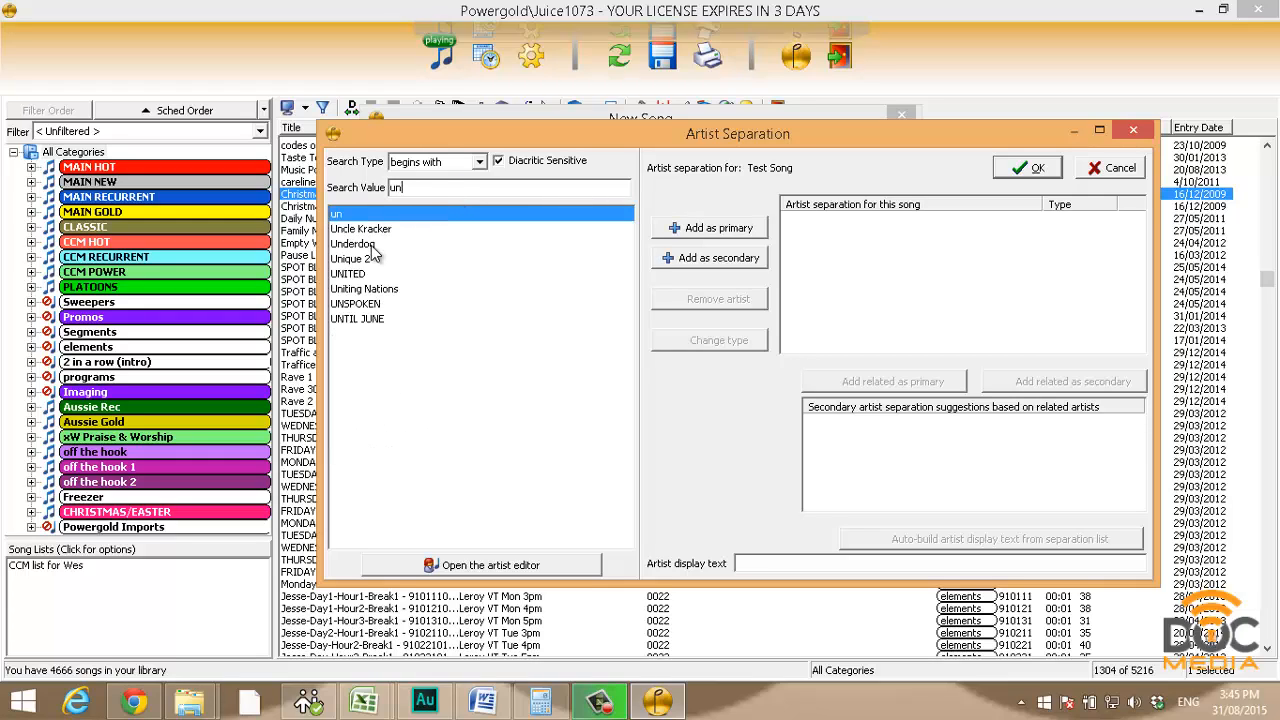
key("BackSpace")
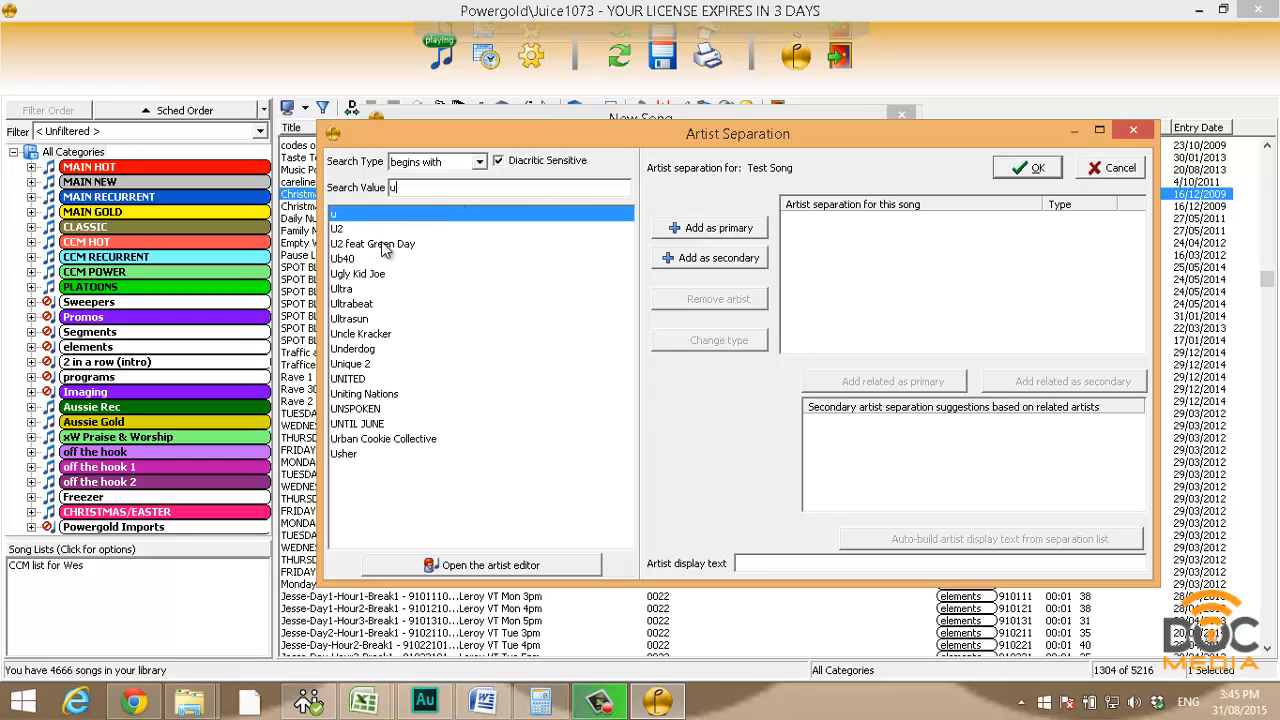
type("2")
double_click(386, 217)
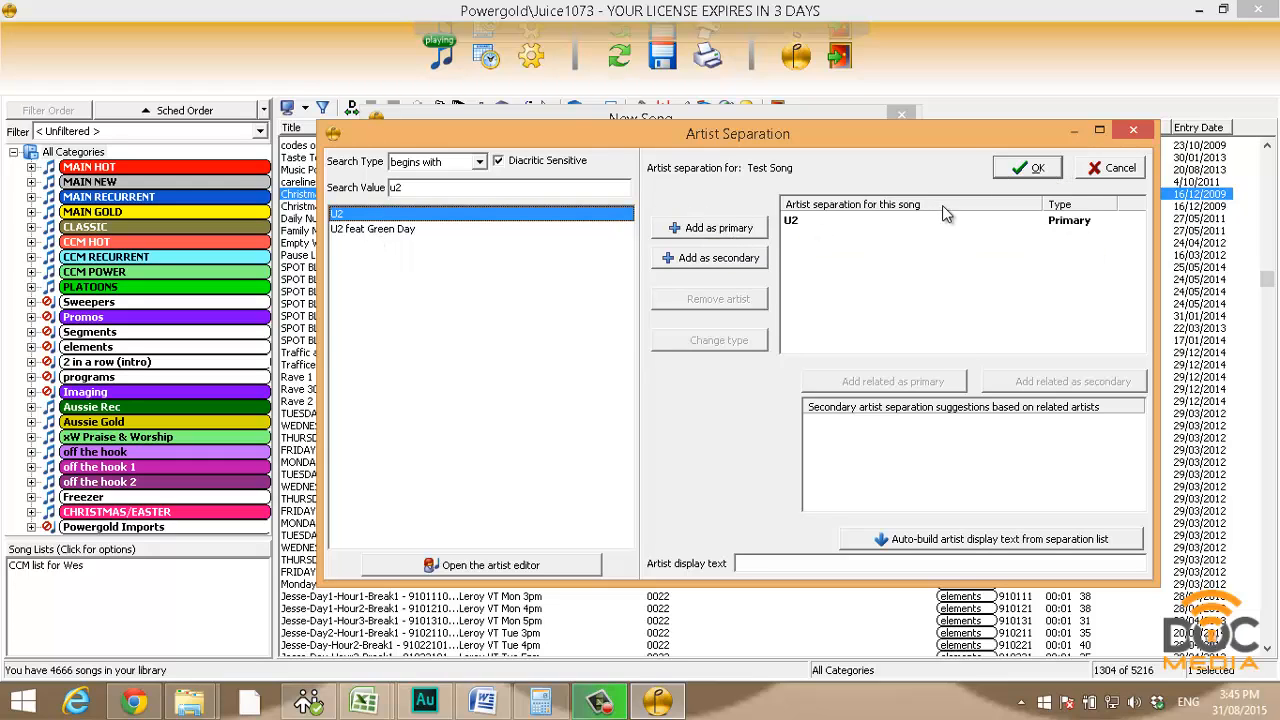
left_click(1012, 172)
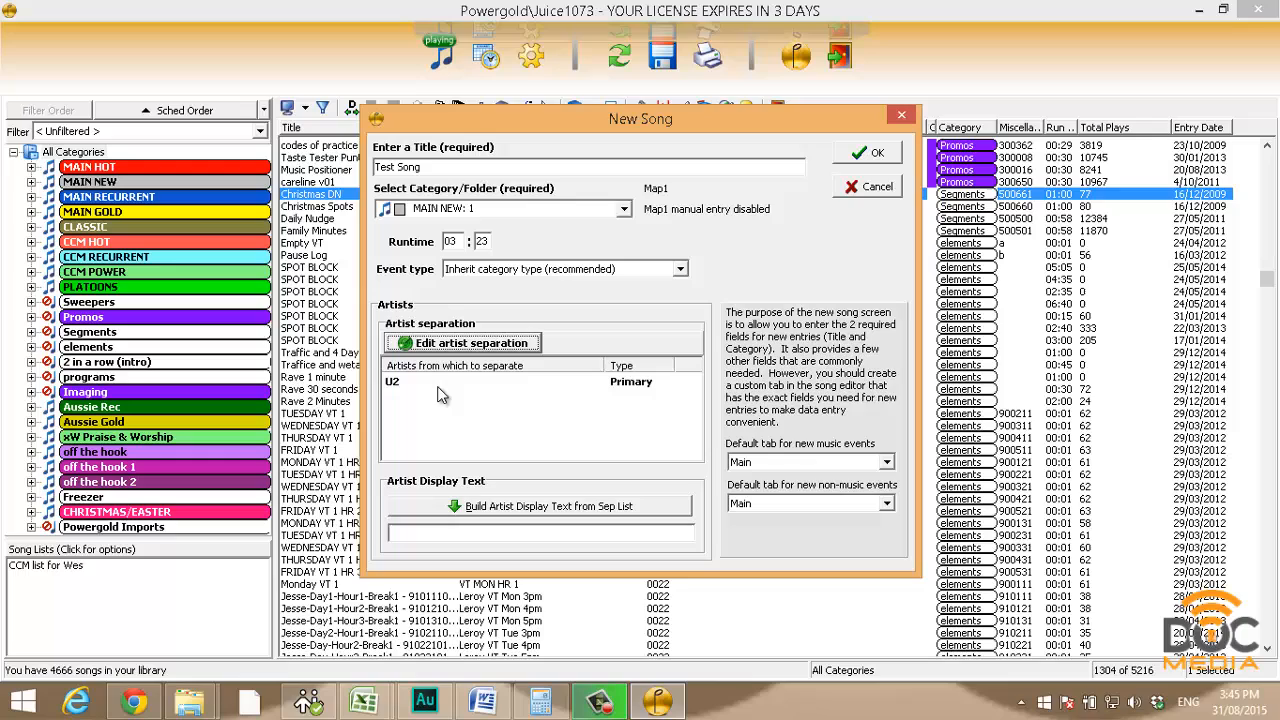
left_click(537, 508)
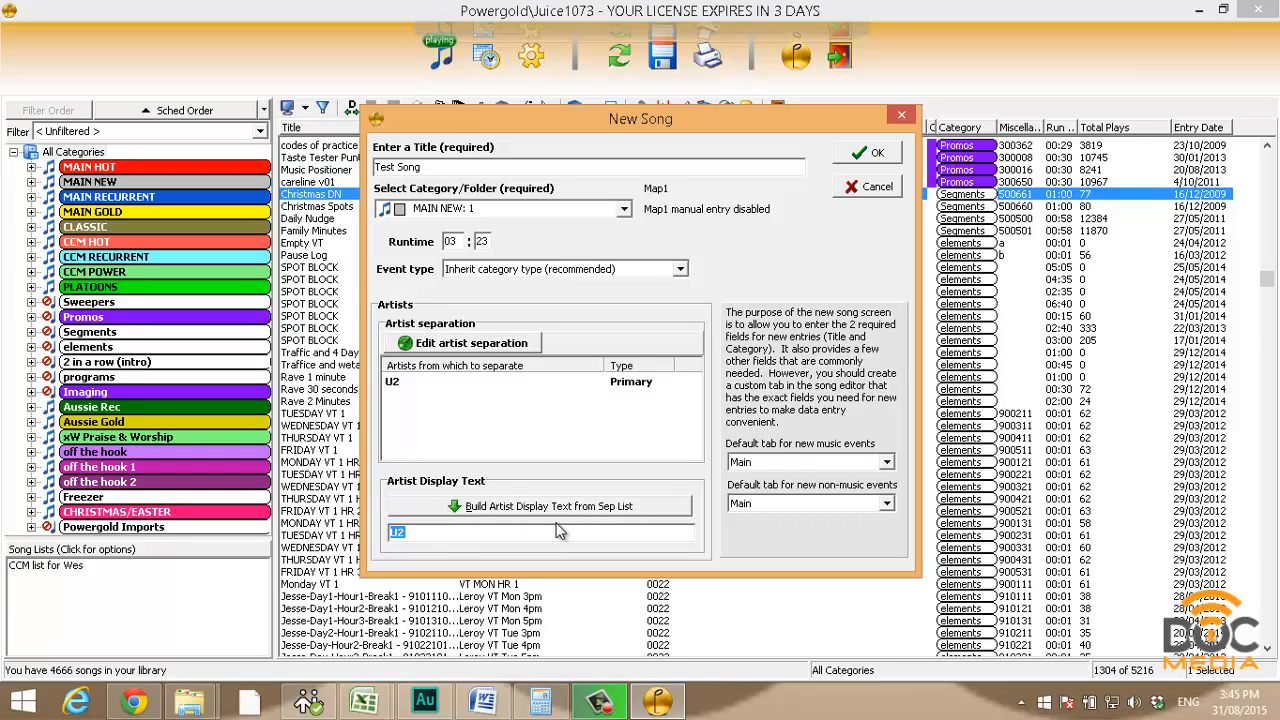
Reopen the song's artist separation and create "Colpd Chisel" as a new primary artist
left_click(407, 388)
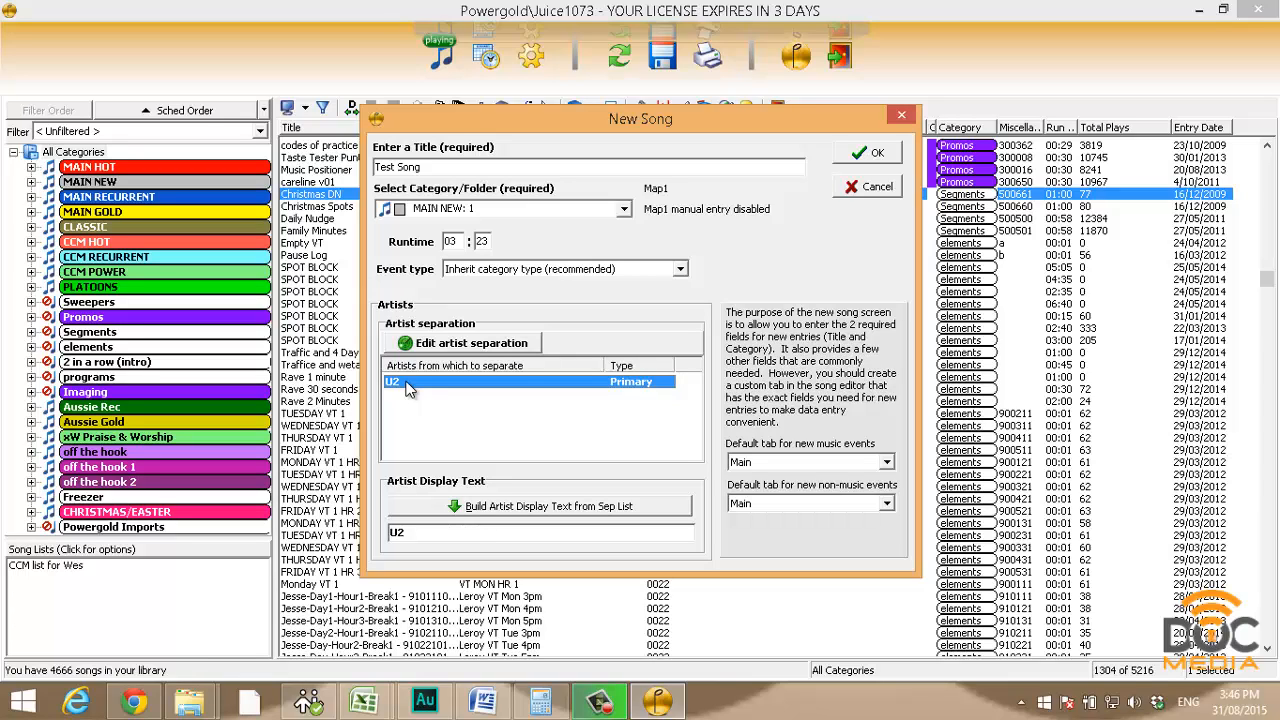
left_click(441, 345)
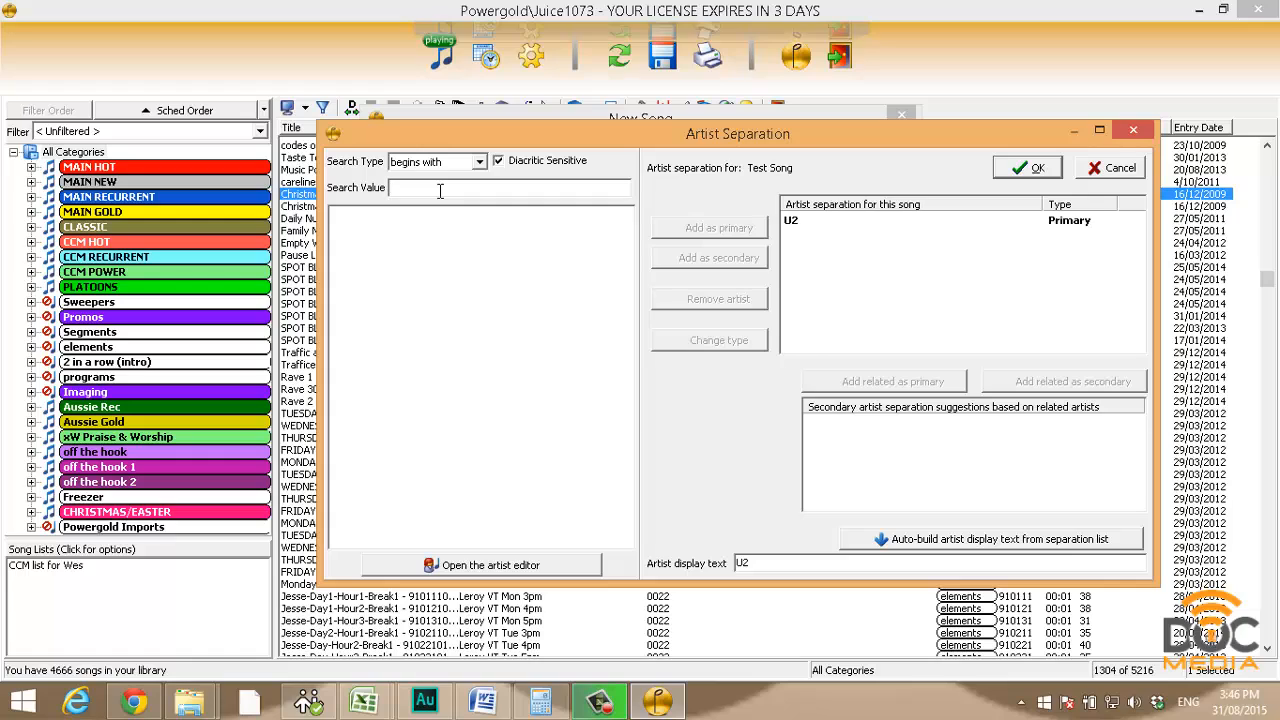
type("Colp")
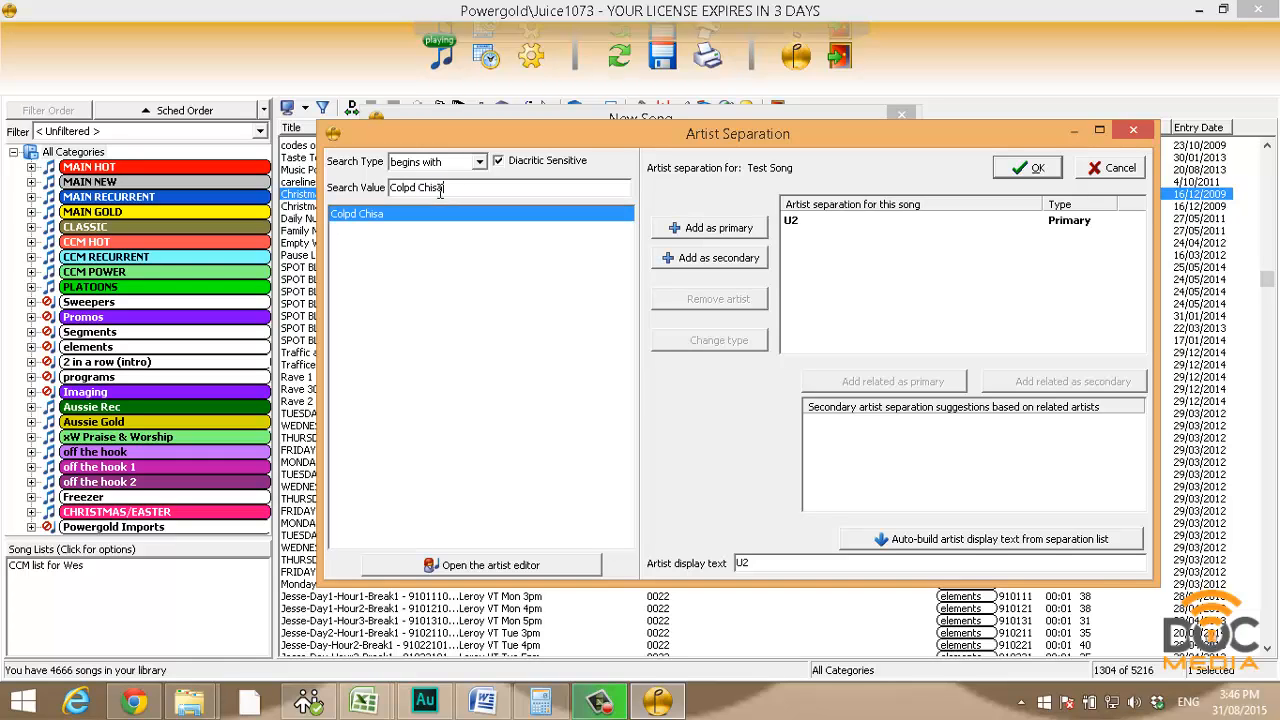
type("d Chisel")
left_click(708, 229)
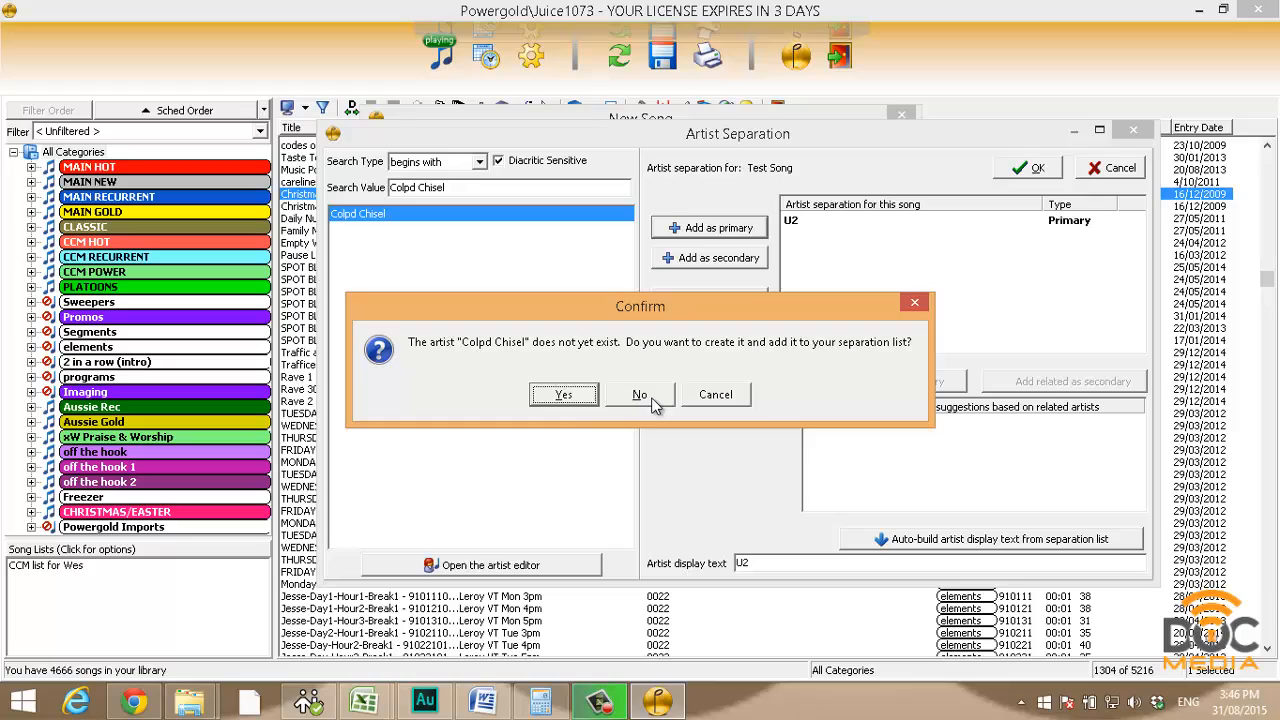
left_click(564, 395)
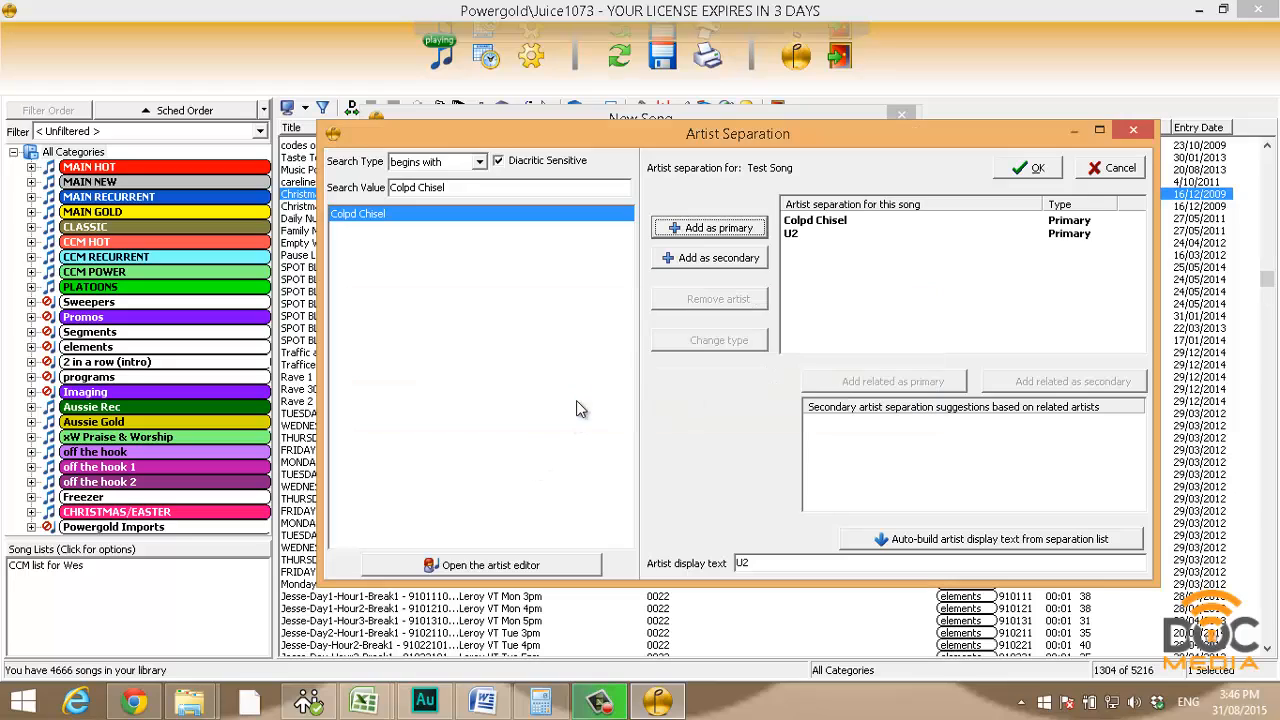
Correct the artist spelling to "Cold Chisel" and add it to the song's separation list as primary
left_click(412, 187)
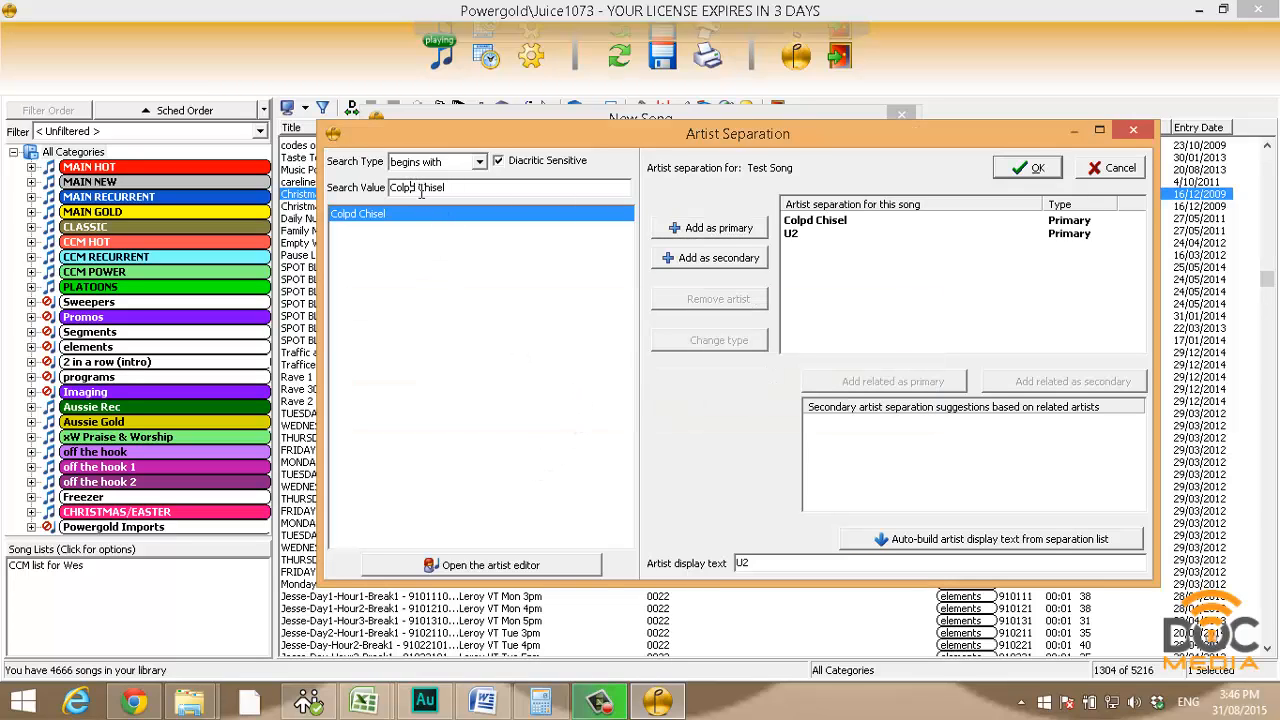
key("BackSpace")
left_click(415, 213)
left_click(708, 229)
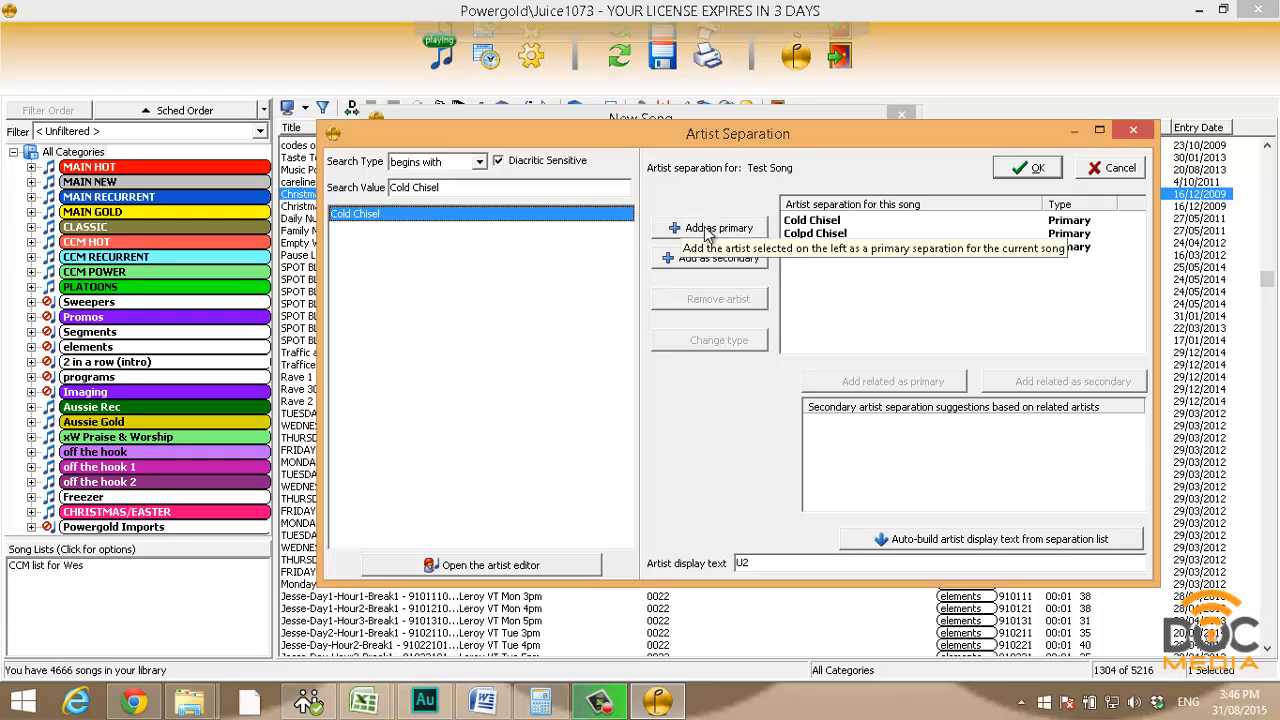
Remove the misspelled "Colpd Chisel" and U2 from the song's artist separation list
left_click(838, 233)
left_click(751, 305)
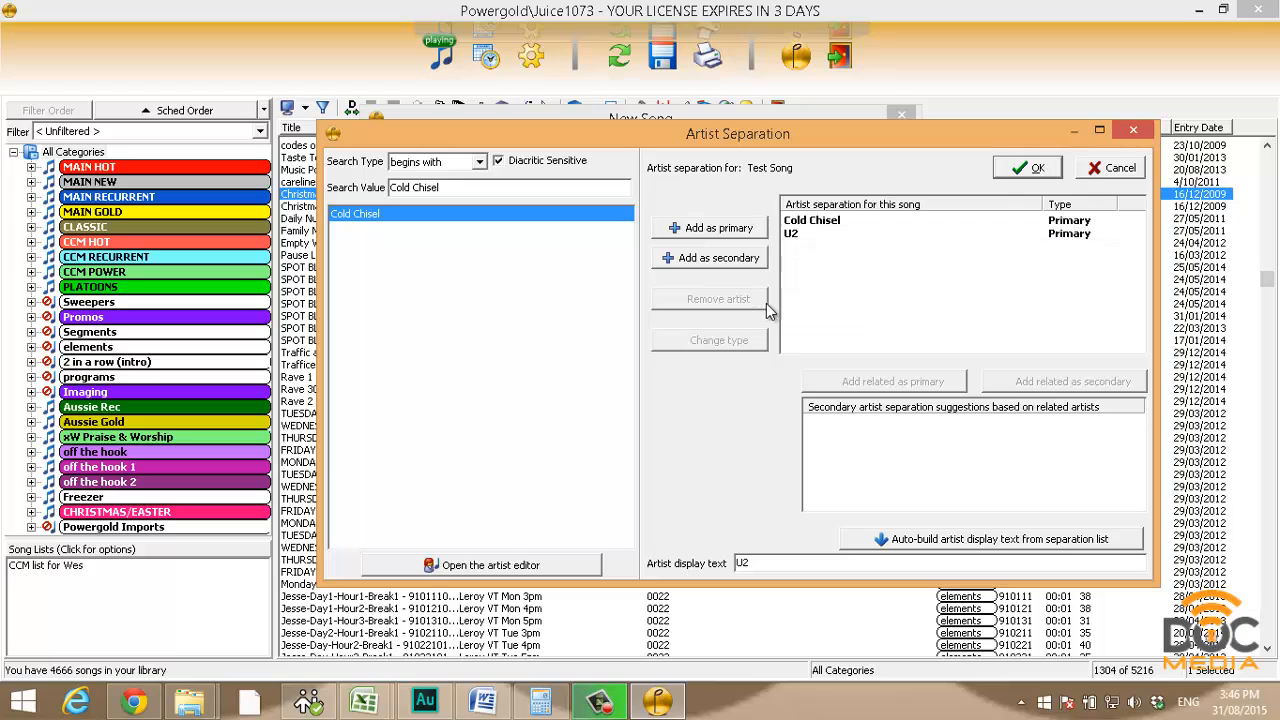
left_click(808, 234)
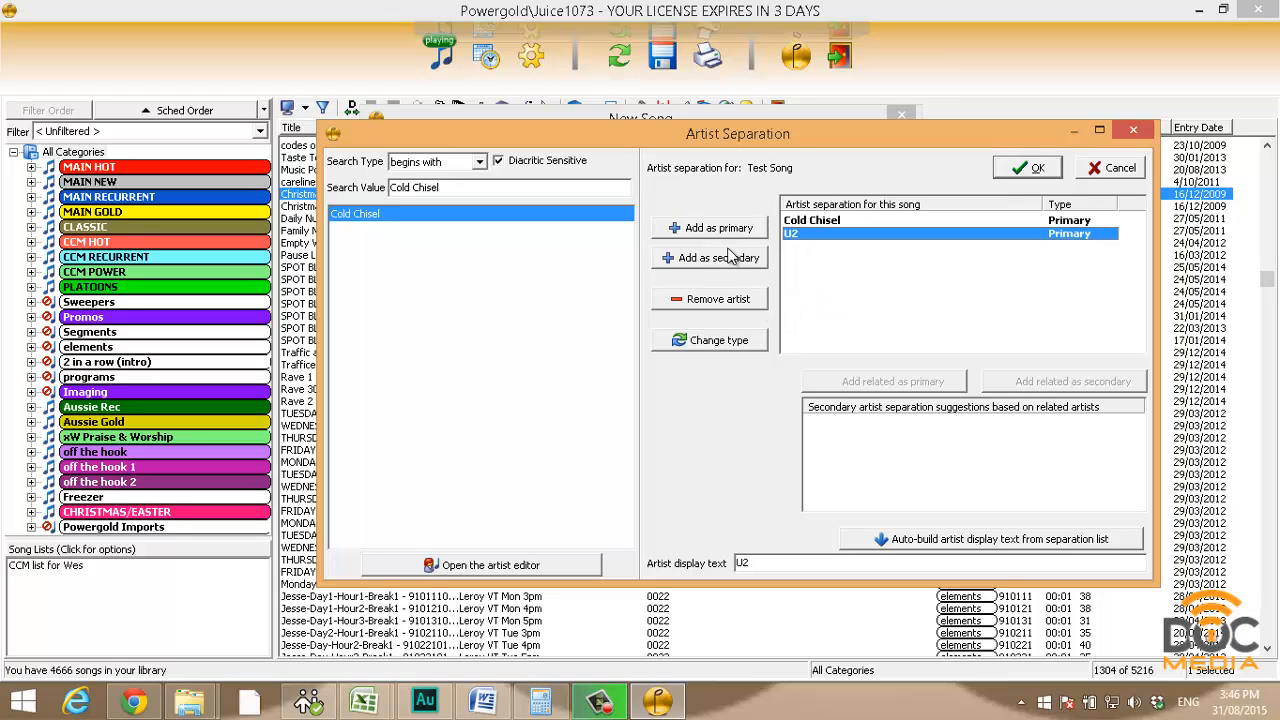
left_click(723, 306)
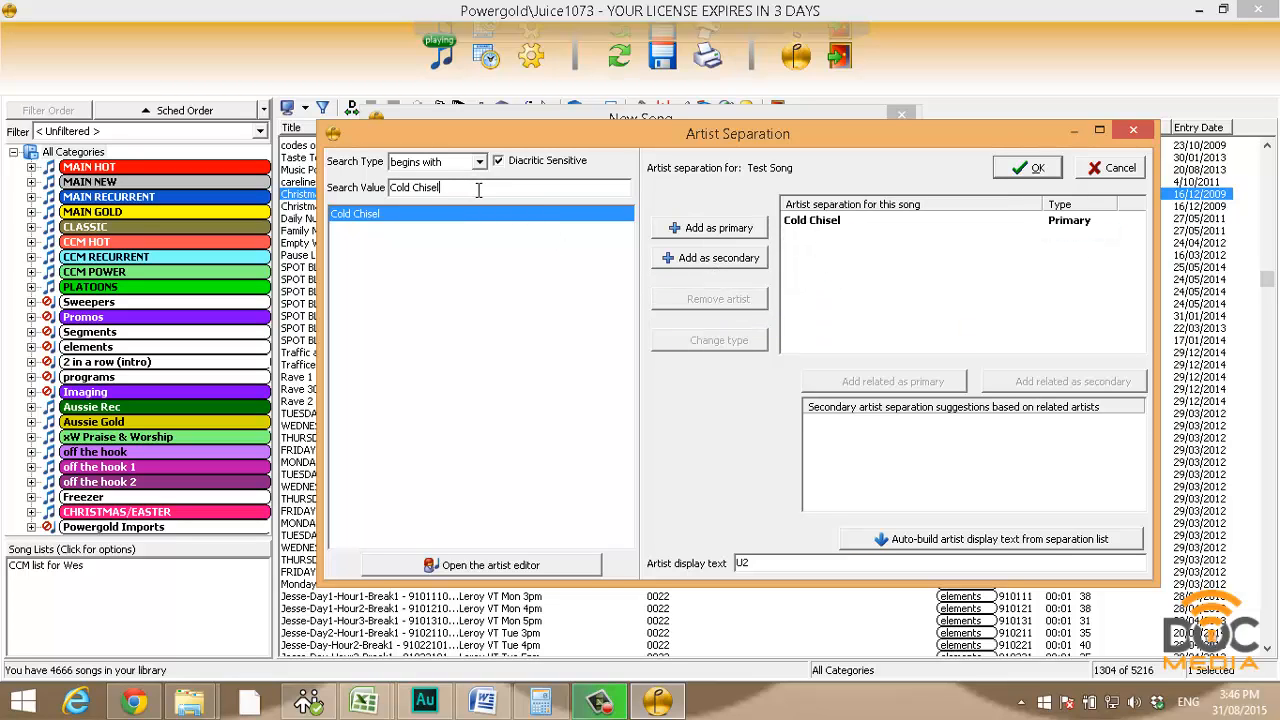
Add Jimmy Barnes as a second primary artist and rebuild the artist display text from the separation list
left_click_drag(478, 190, 348, 192)
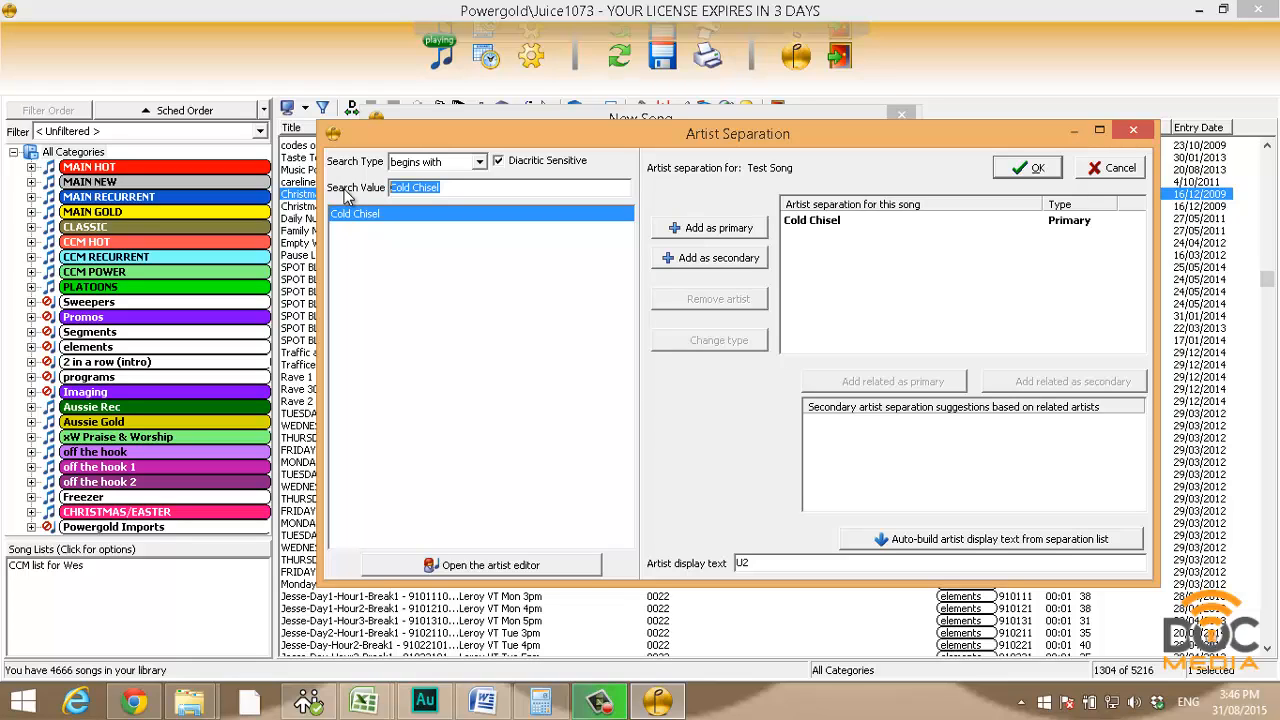
type("Jimmyt")
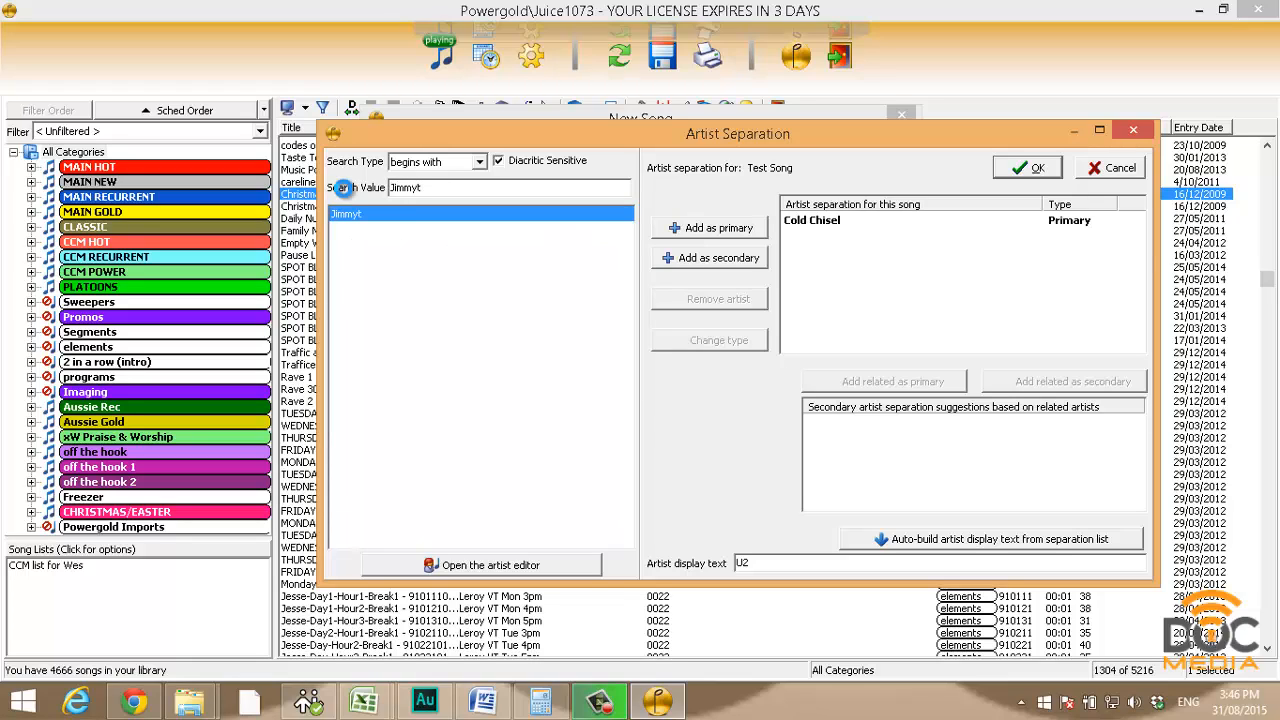
key("BackSpace")
type("Barne")
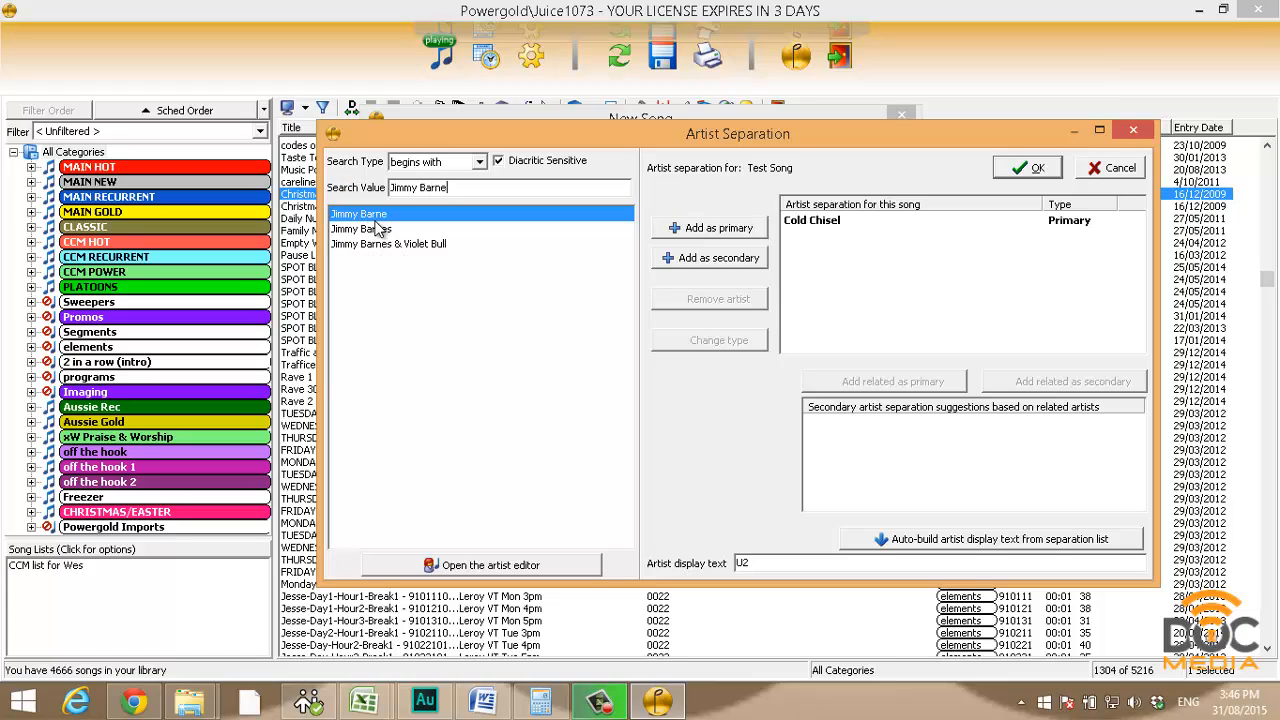
double_click(470, 230)
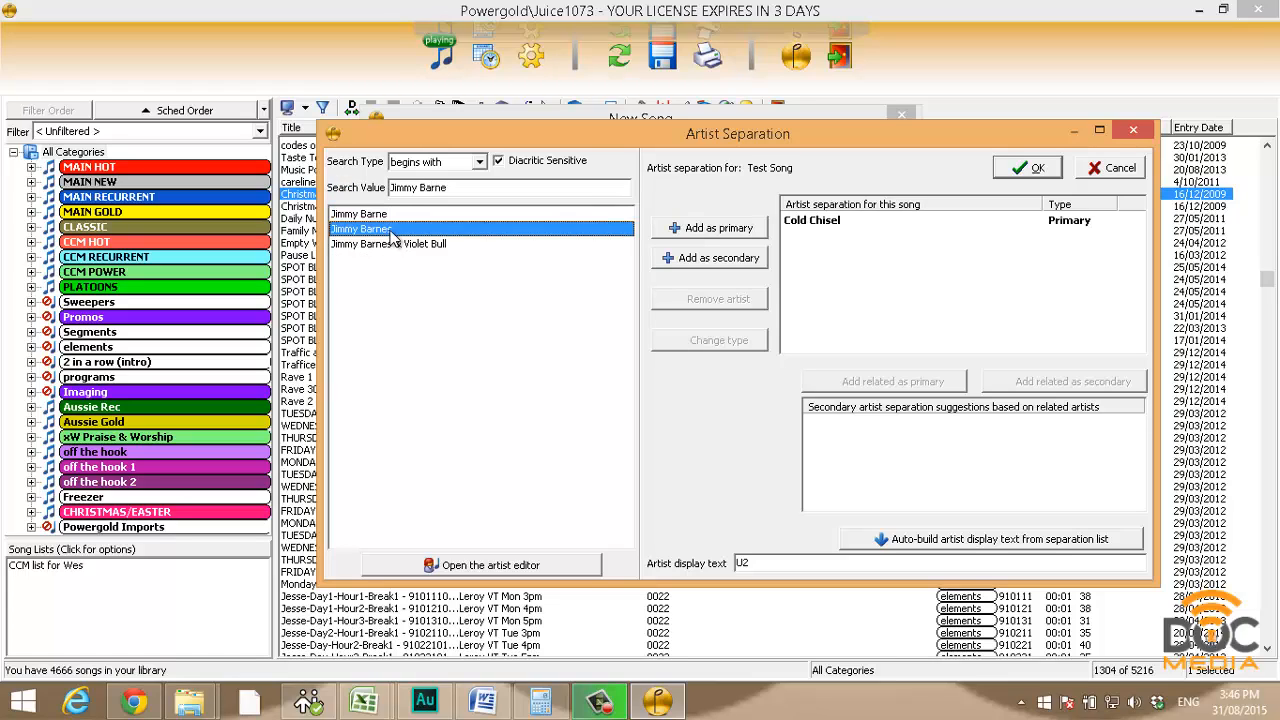
left_click(1027, 167)
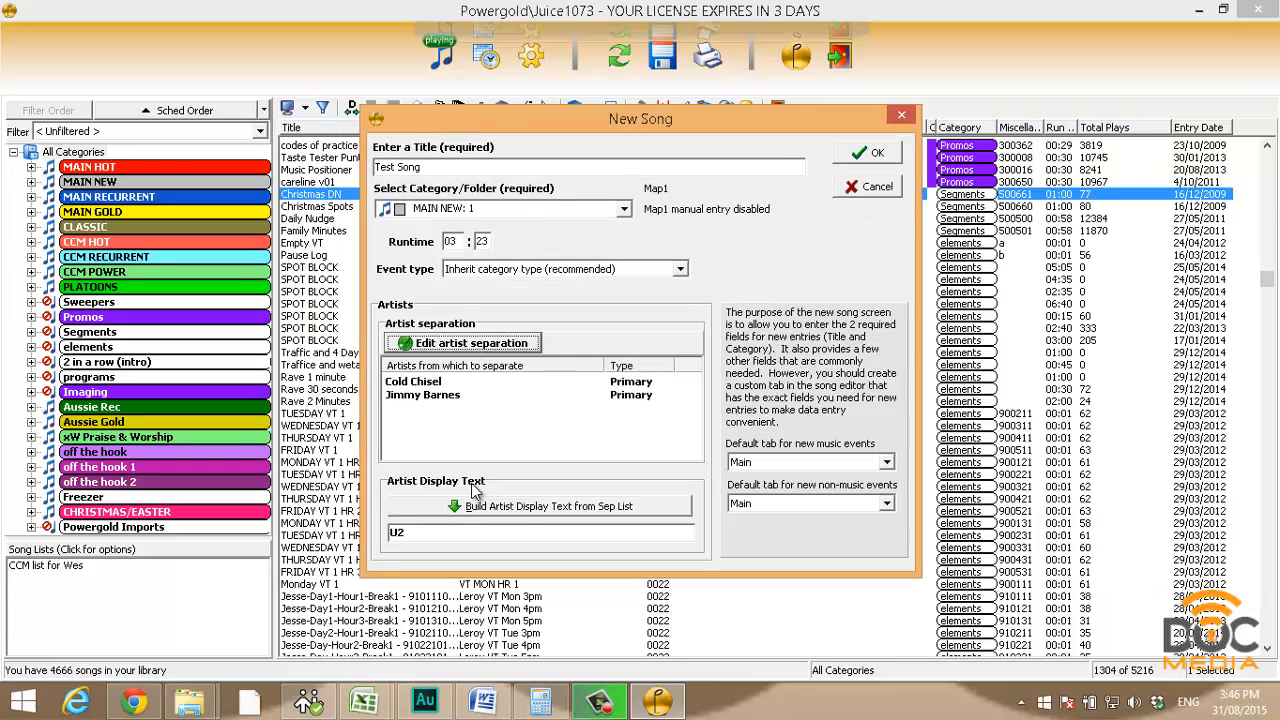
left_click(498, 506)
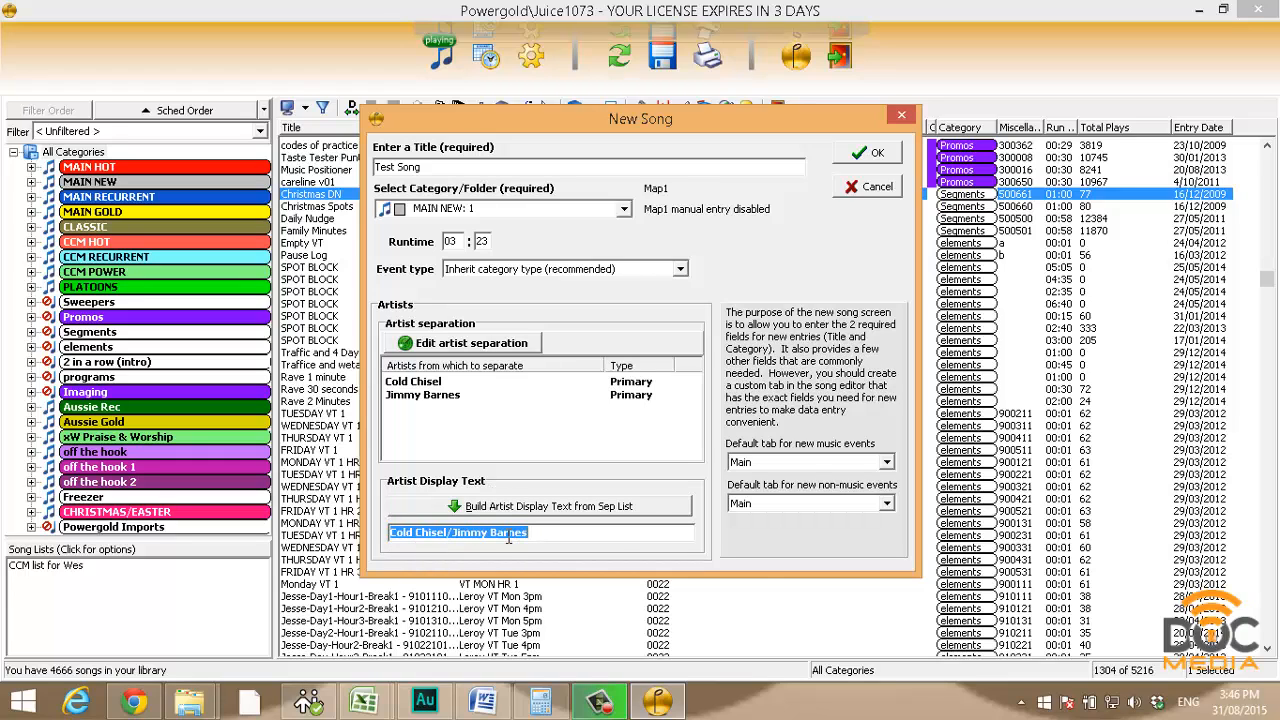
Confirm the new song and shorten its artist display text to "Cold Chisel" in the Song Editor
left_click(870, 152)
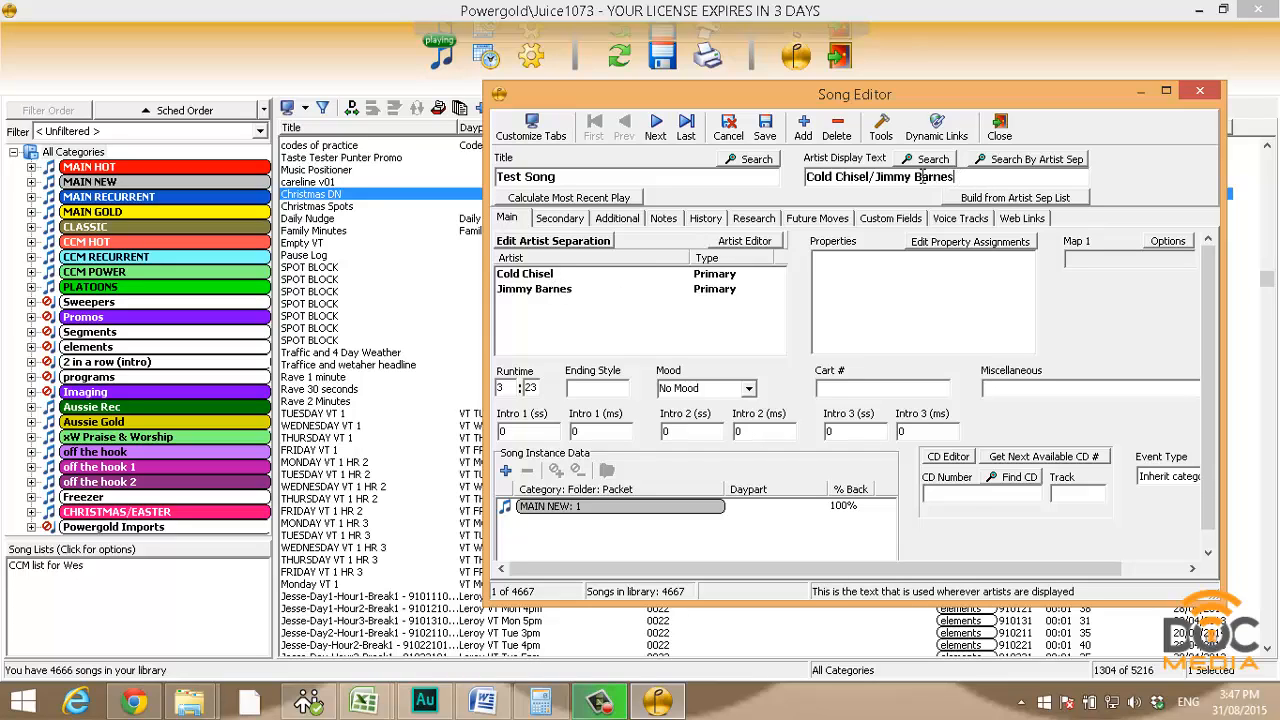
left_click_drag(956, 177, 872, 180)
key("BackSpace")
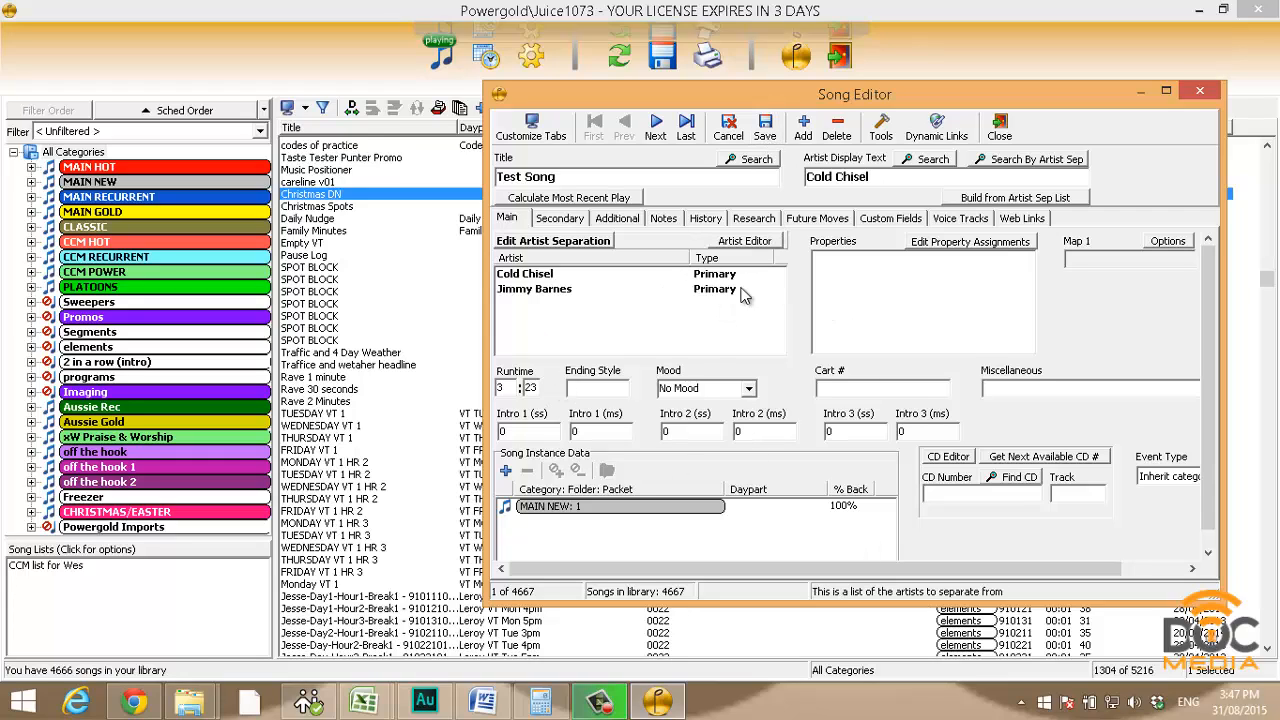
Open the song's property assignments and assign Energy 4 and Era 80's
left_click(965, 243)
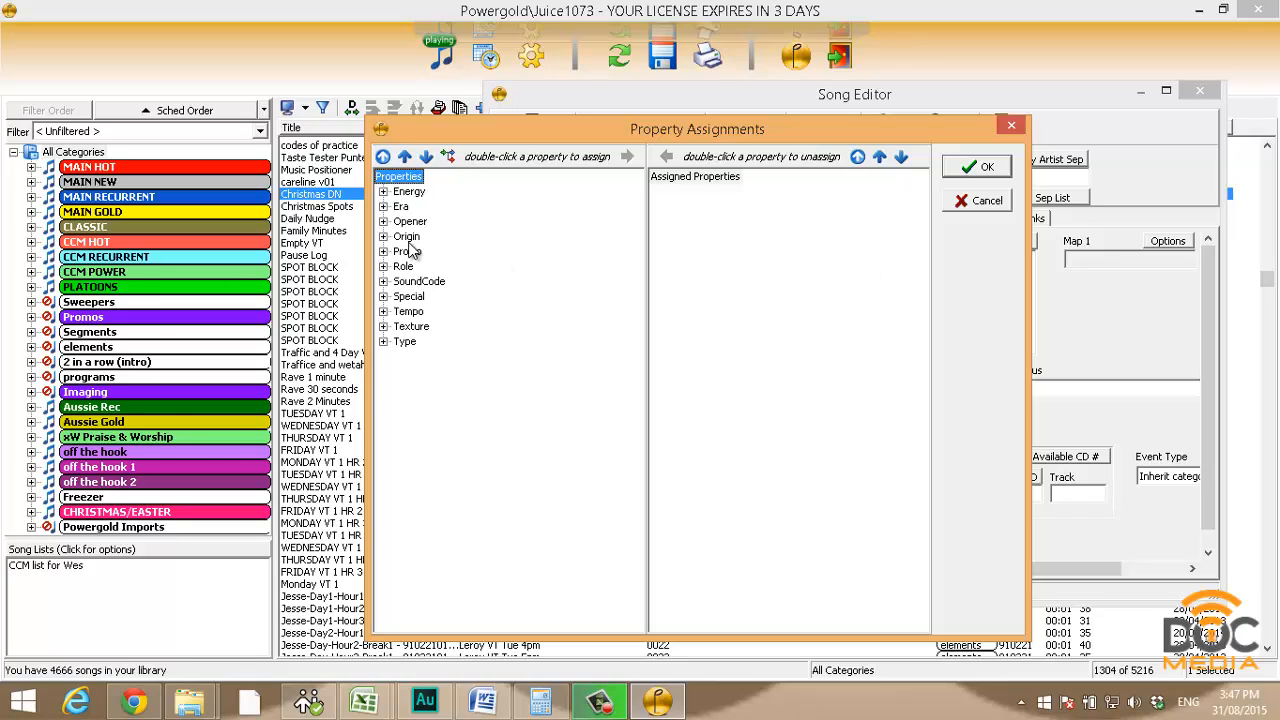
left_click(384, 193)
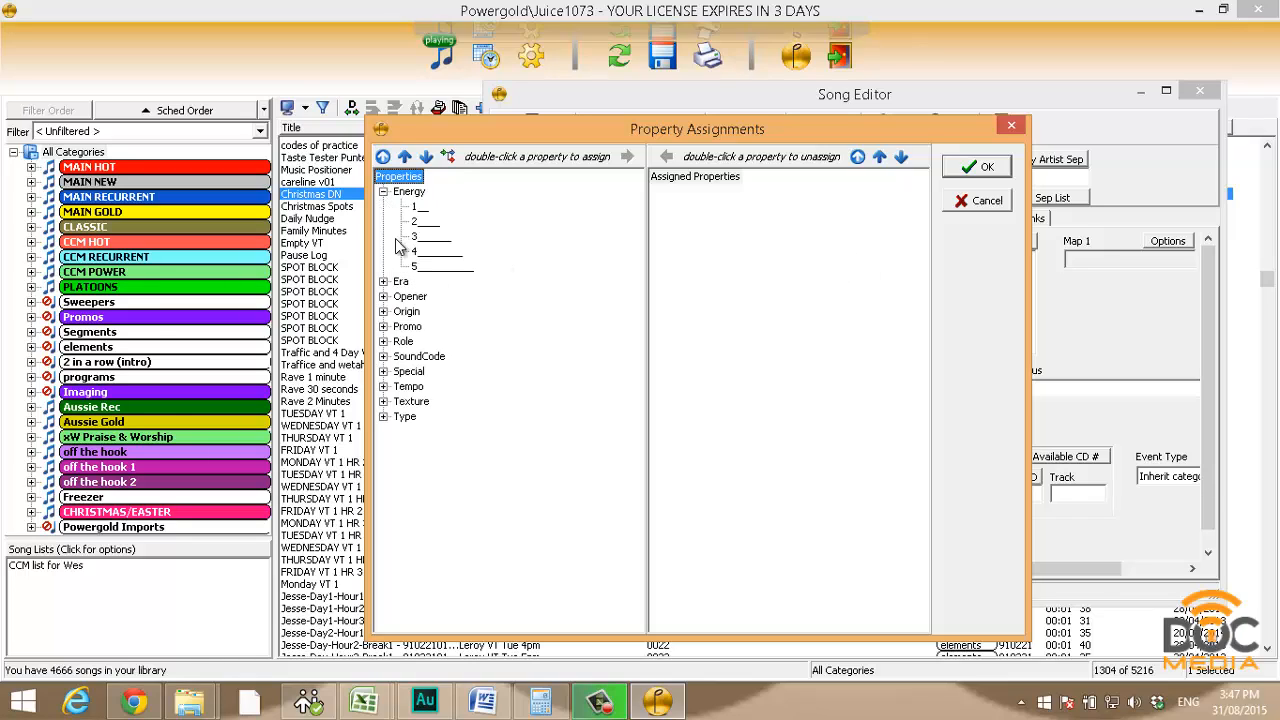
double_click(442, 251)
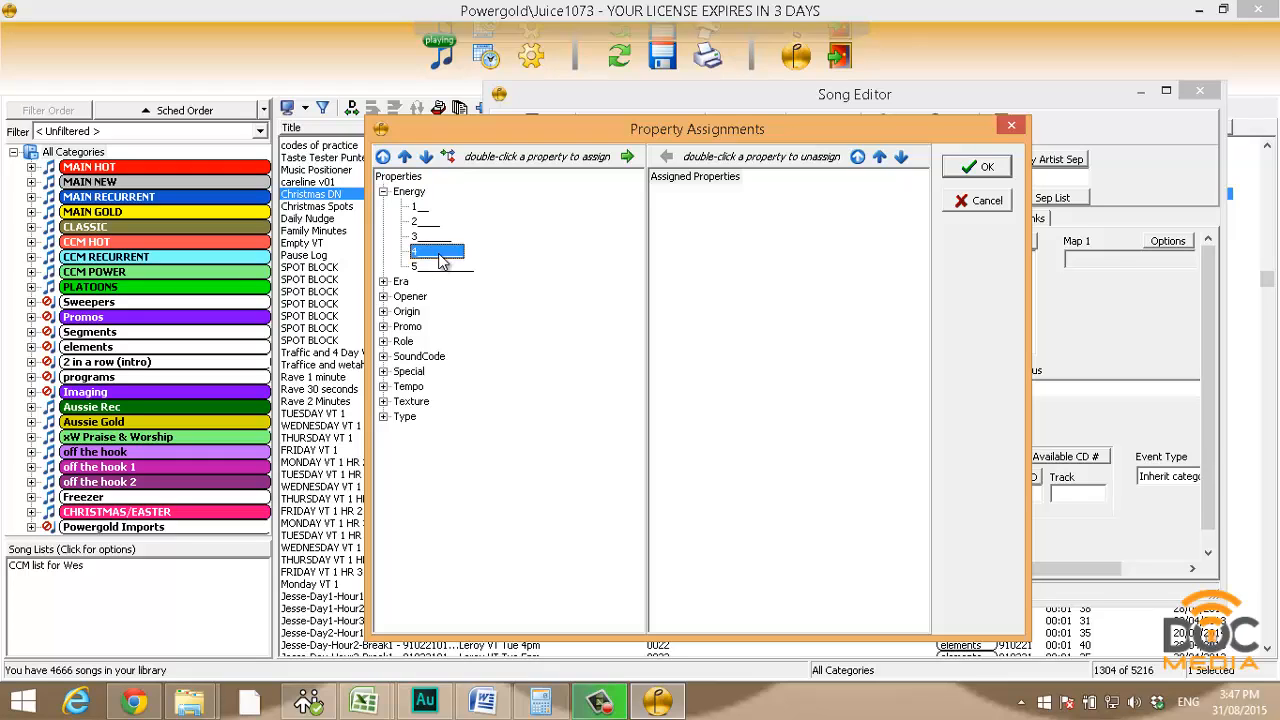
left_click(383, 191)
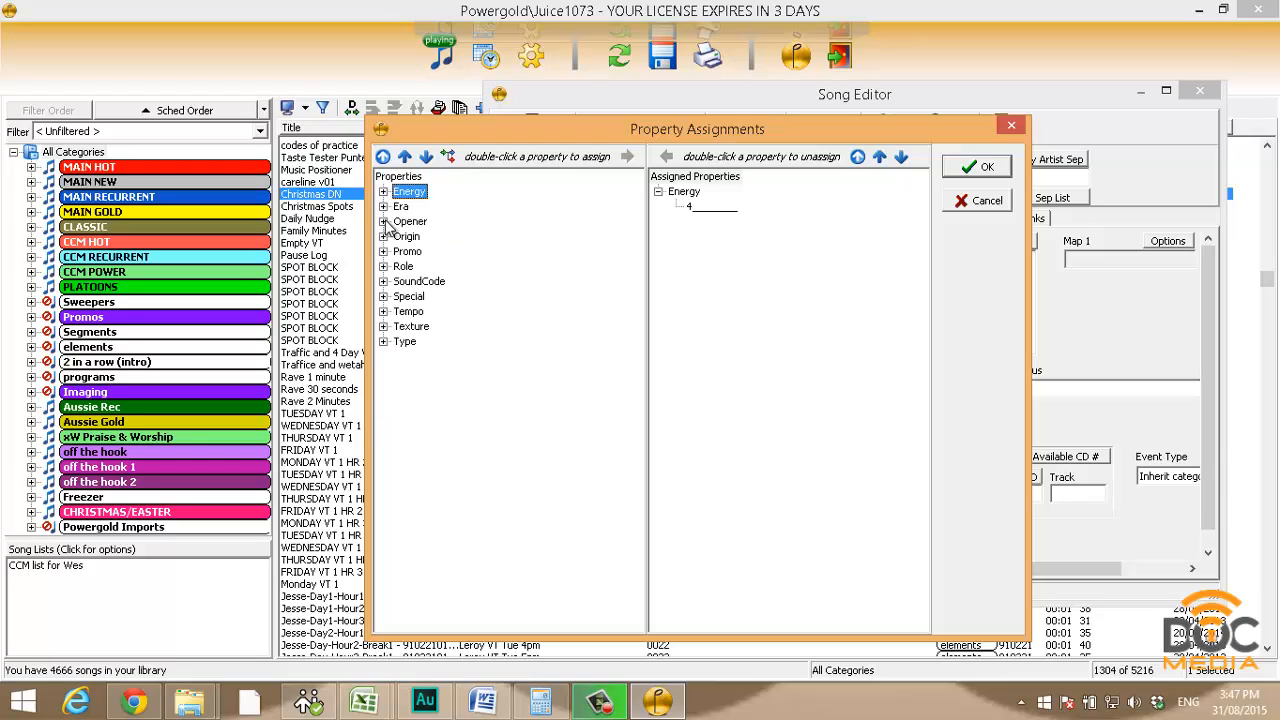
left_click(383, 206)
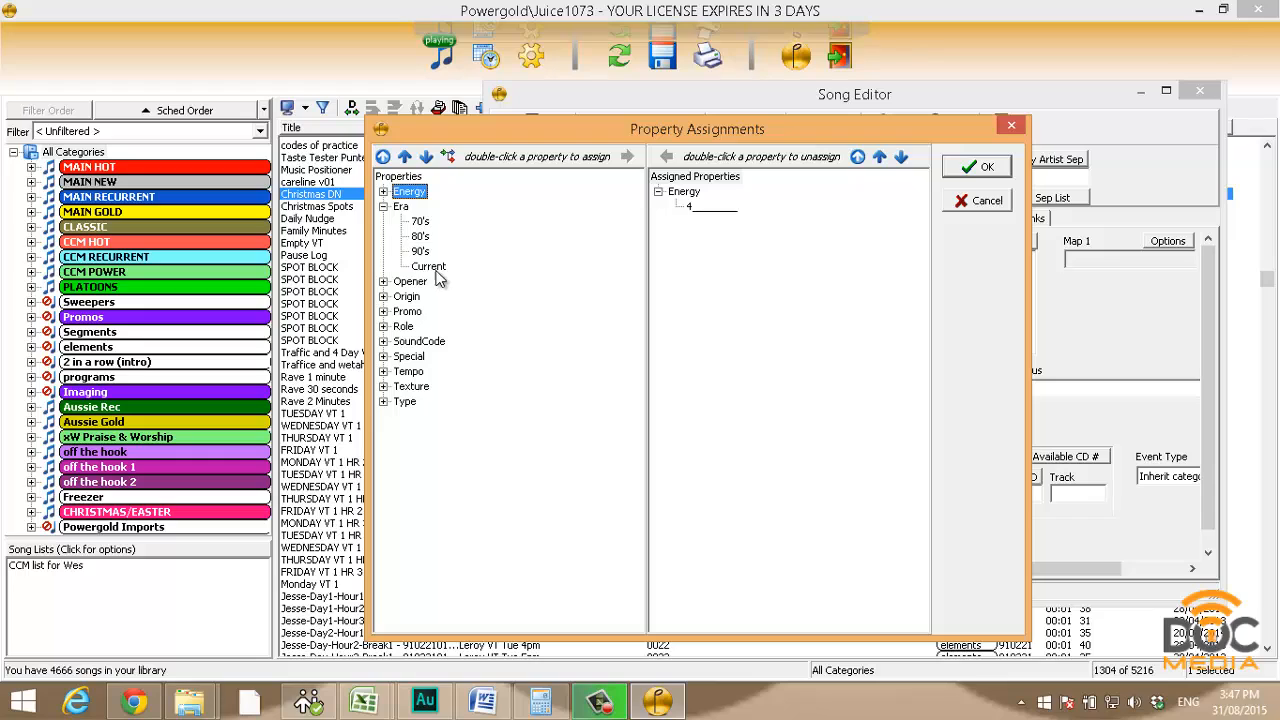
double_click(421, 238)
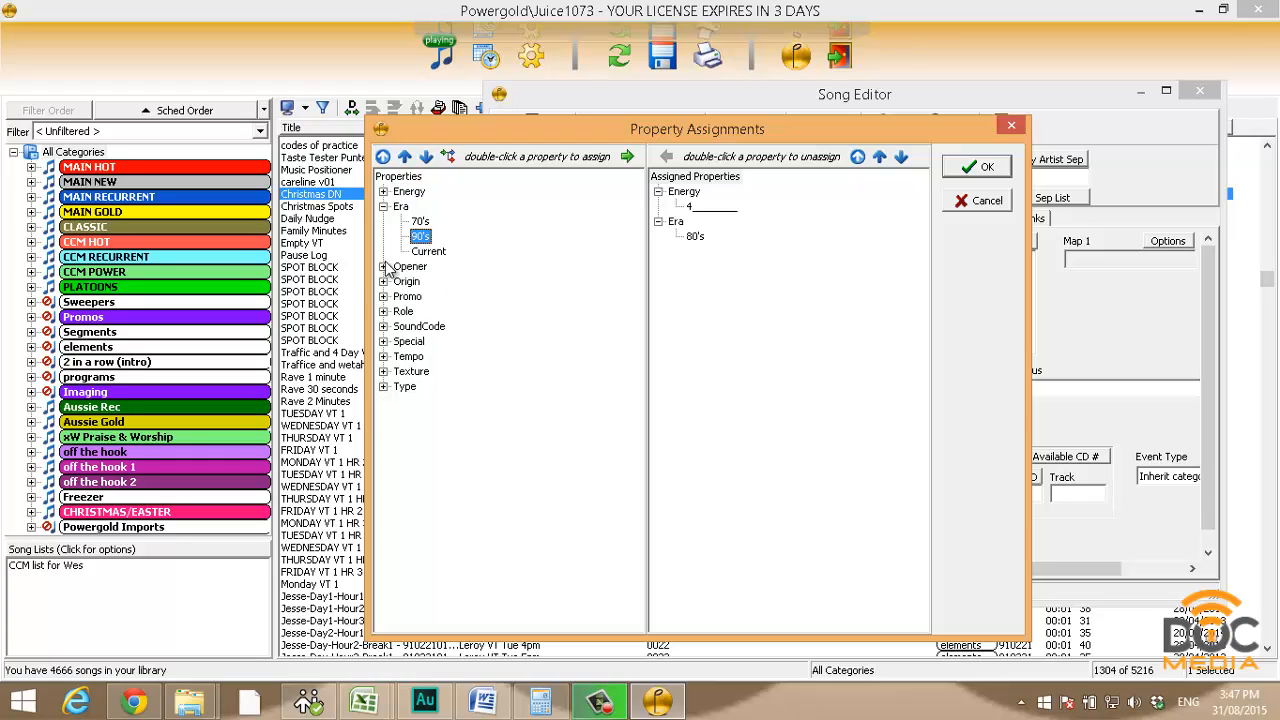
Assign Origin Australia and Role Male to the song
left_click(384, 267)
left_click(383, 297)
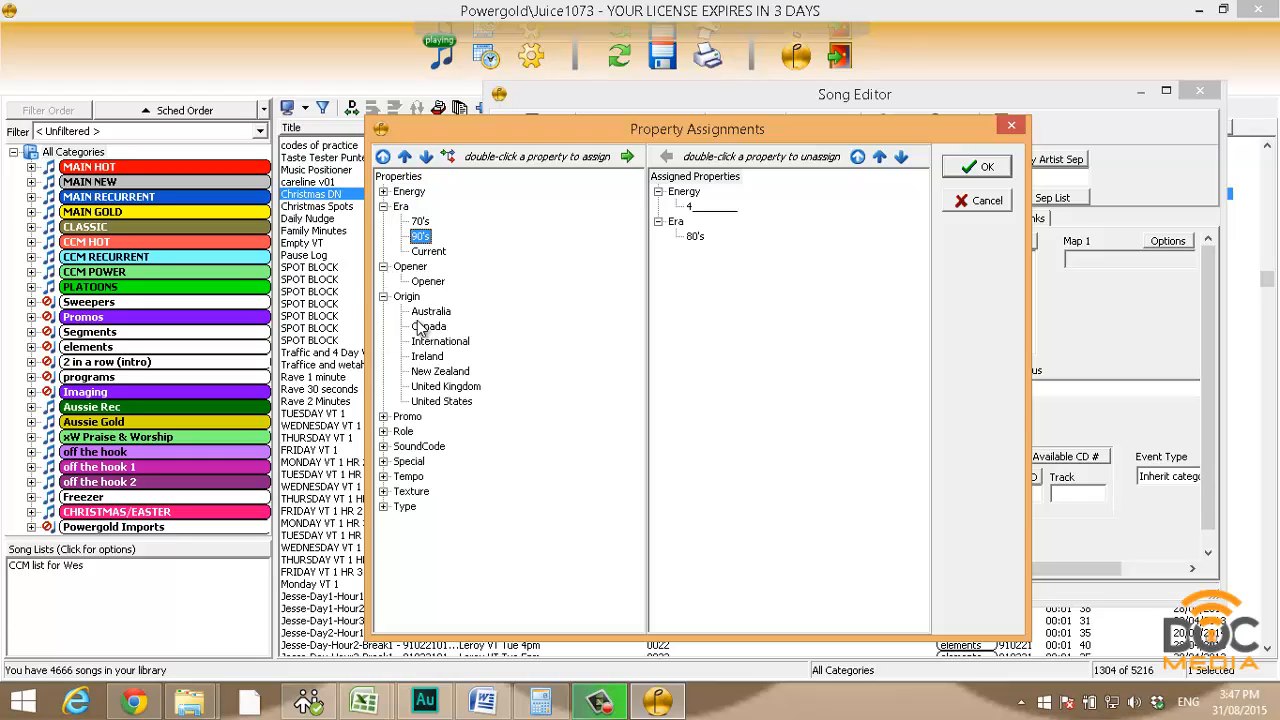
double_click(431, 313)
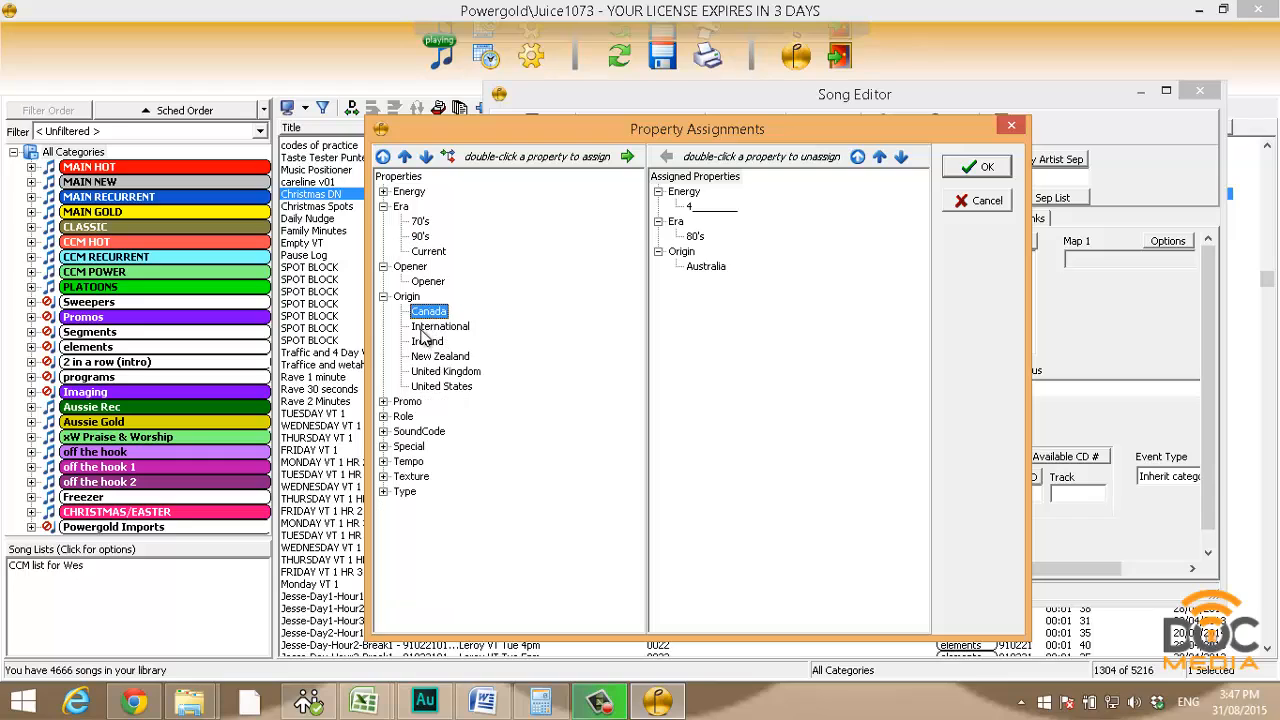
left_click(383, 401)
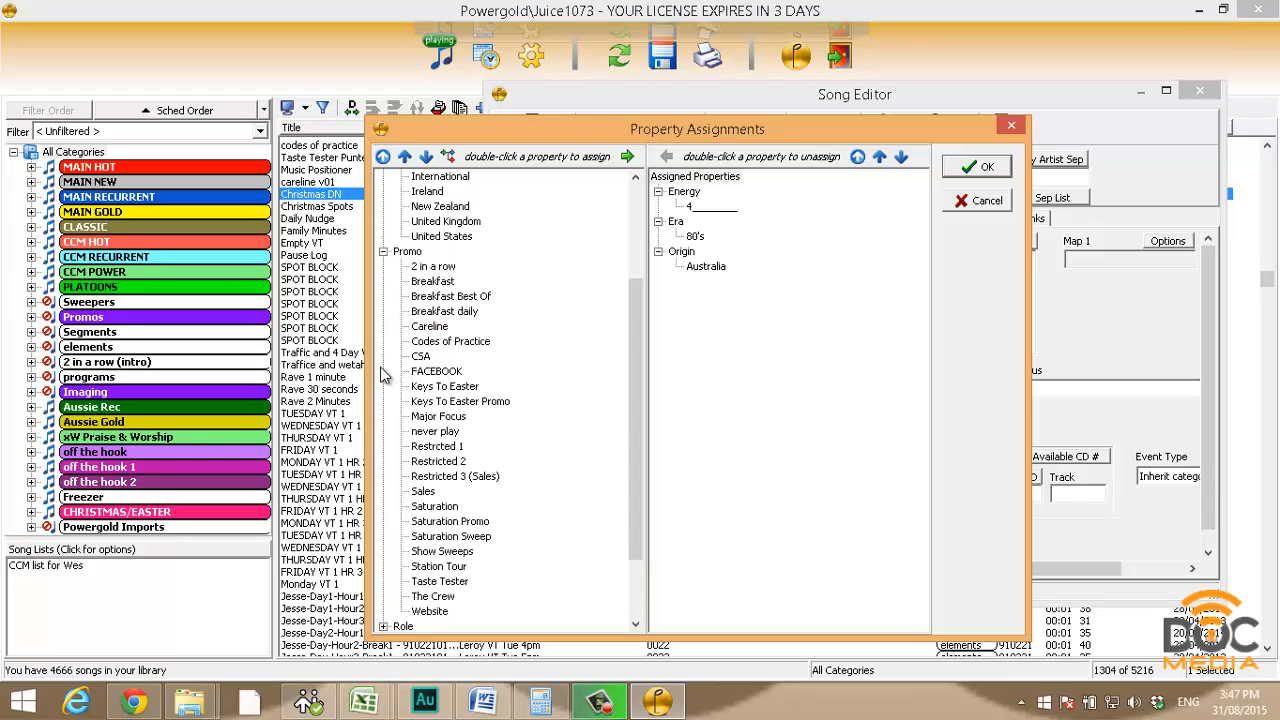
left_click(384, 253)
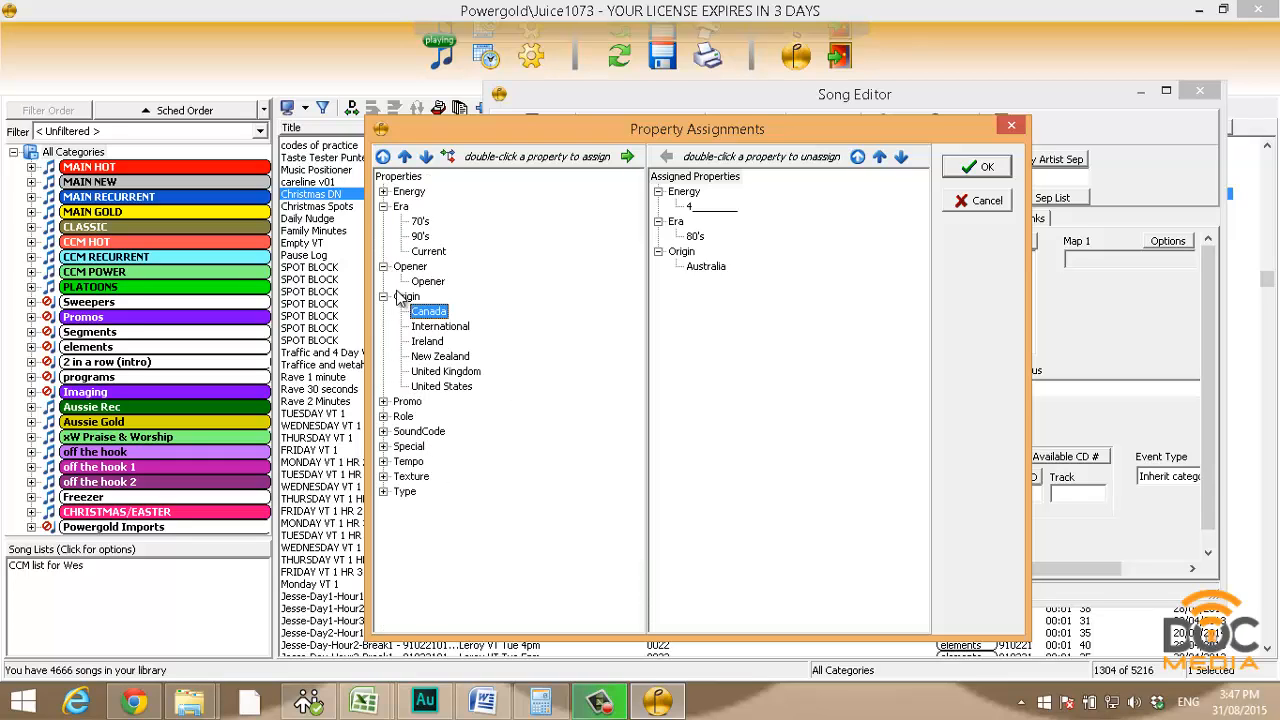
left_click(383, 416)
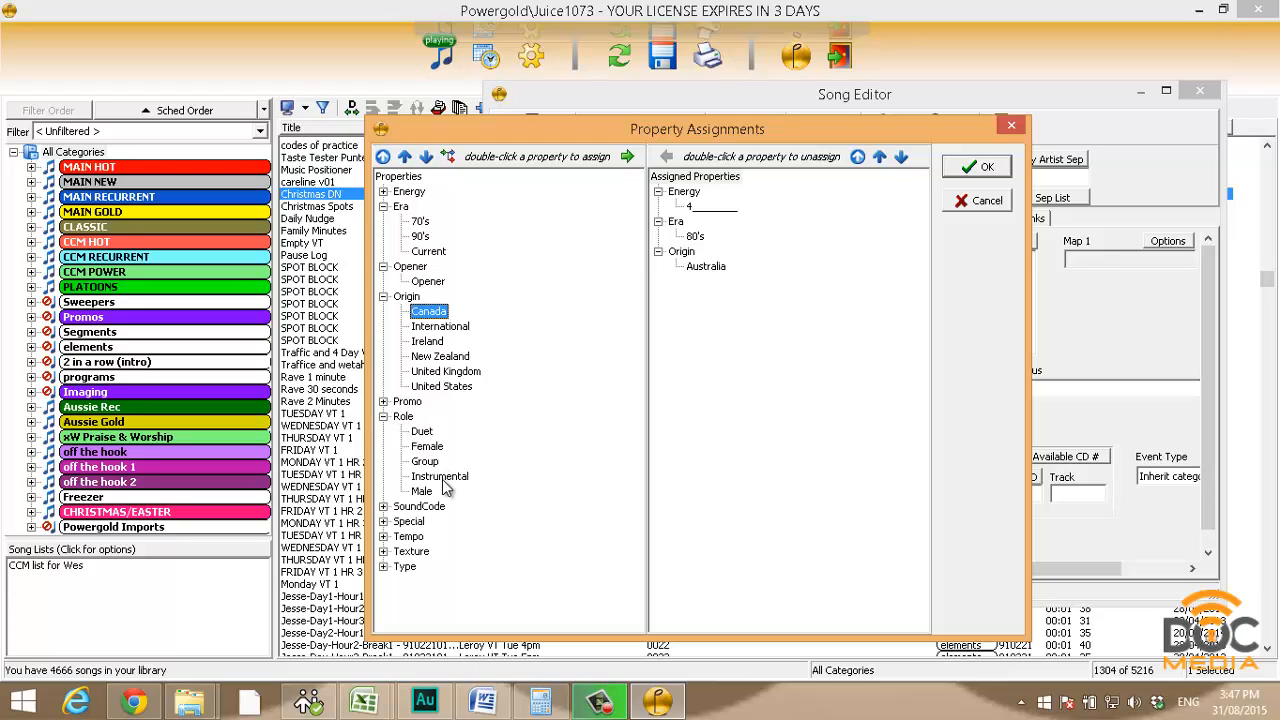
double_click(432, 491)
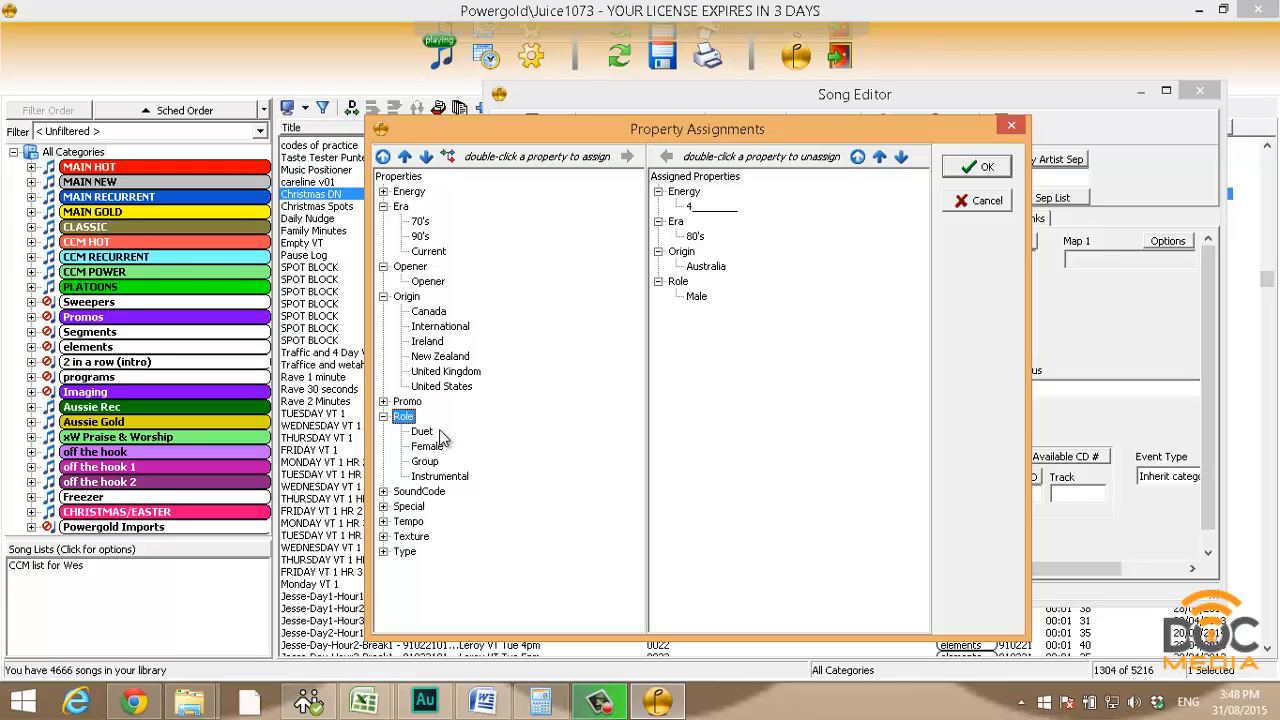
Examine the available property options under SoundCode, Special, Tempo and Texture without assigning any
left_click(383, 491)
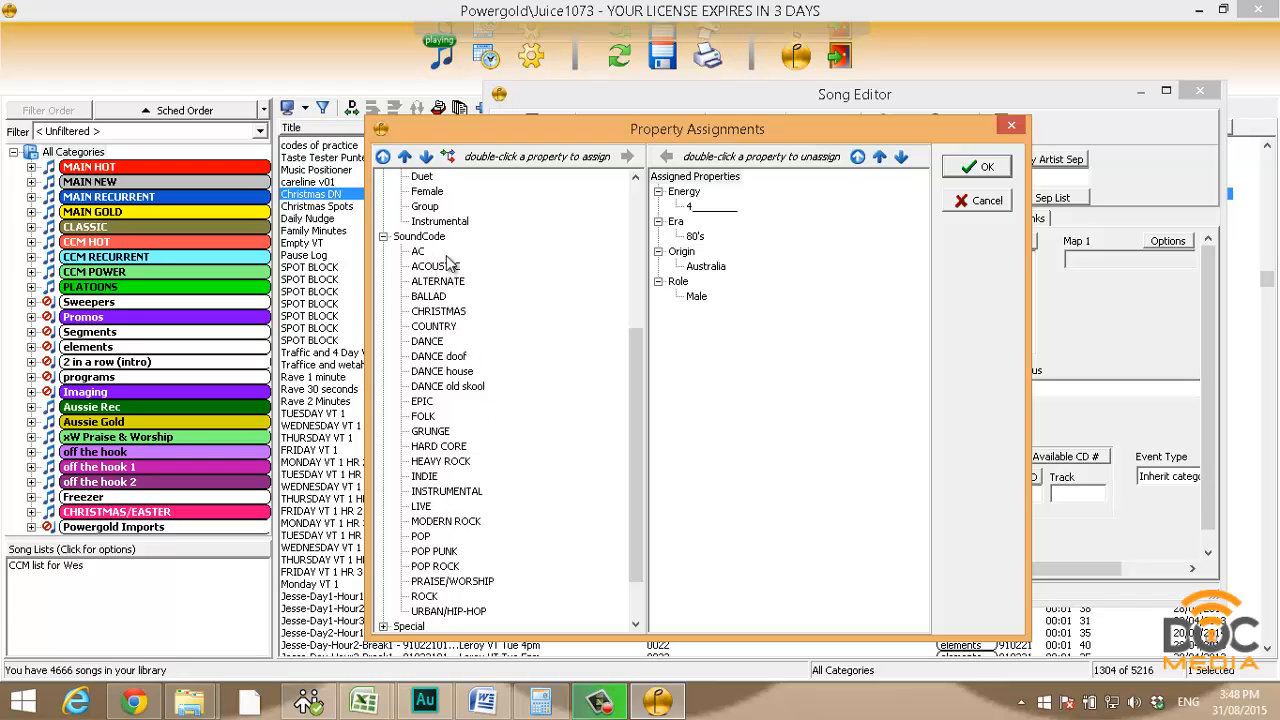
scroll(459, 335, "down", 2)
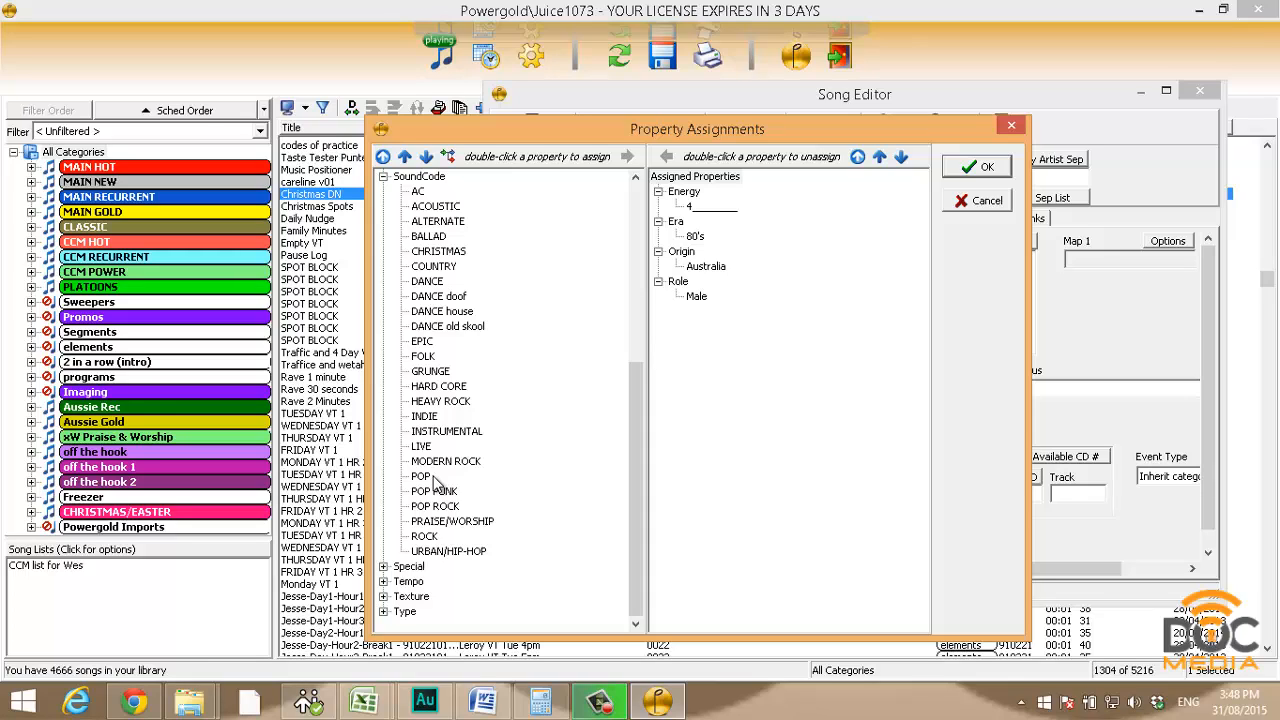
left_click(454, 552)
left_click(440, 281)
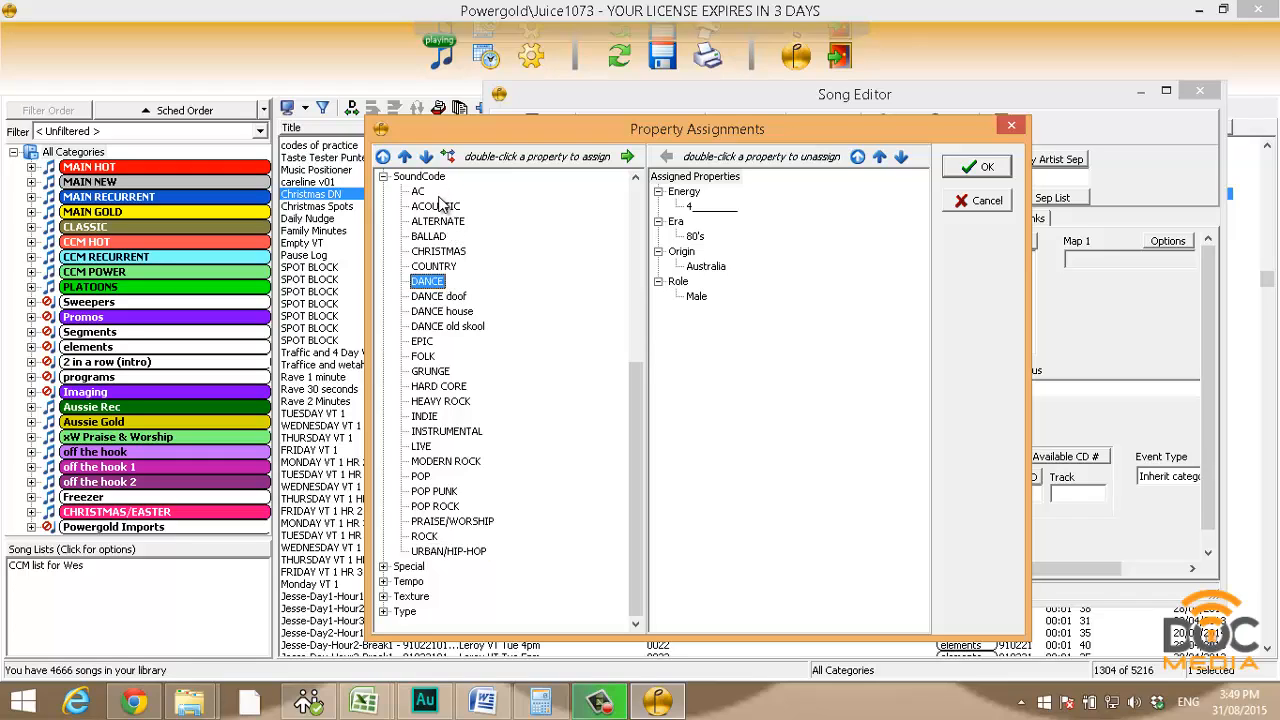
left_click(384, 177)
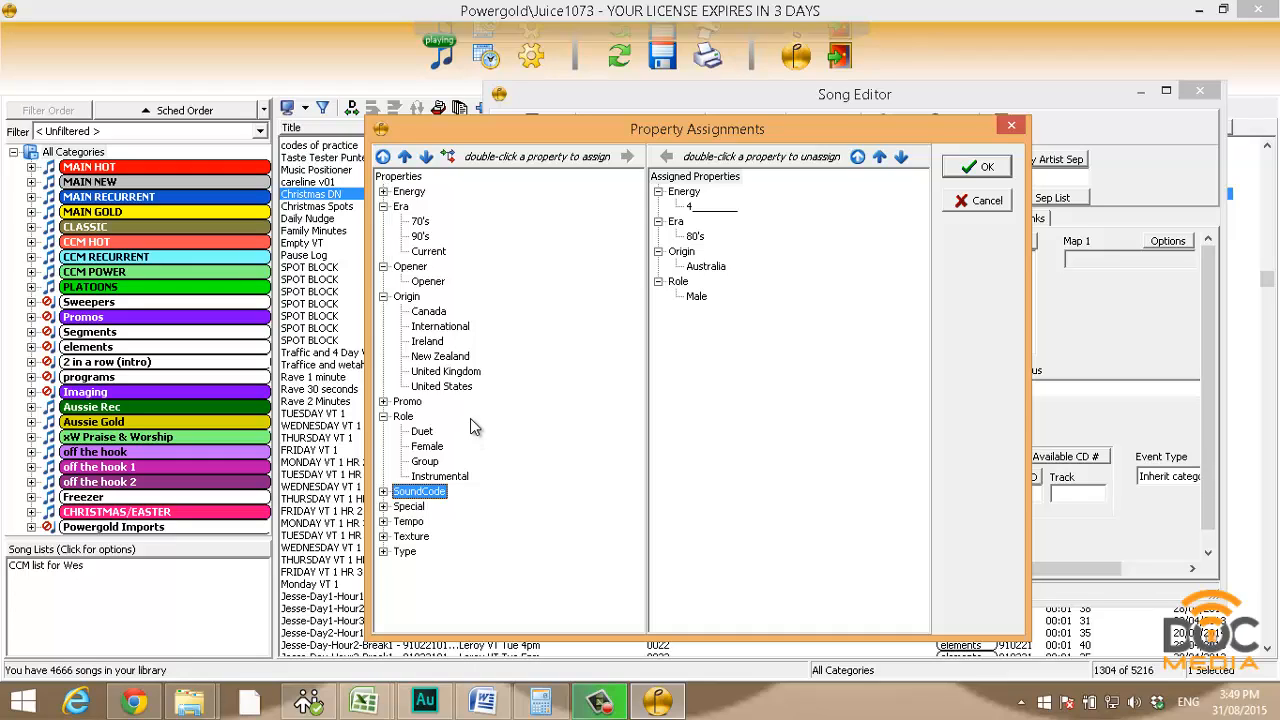
left_click(384, 506)
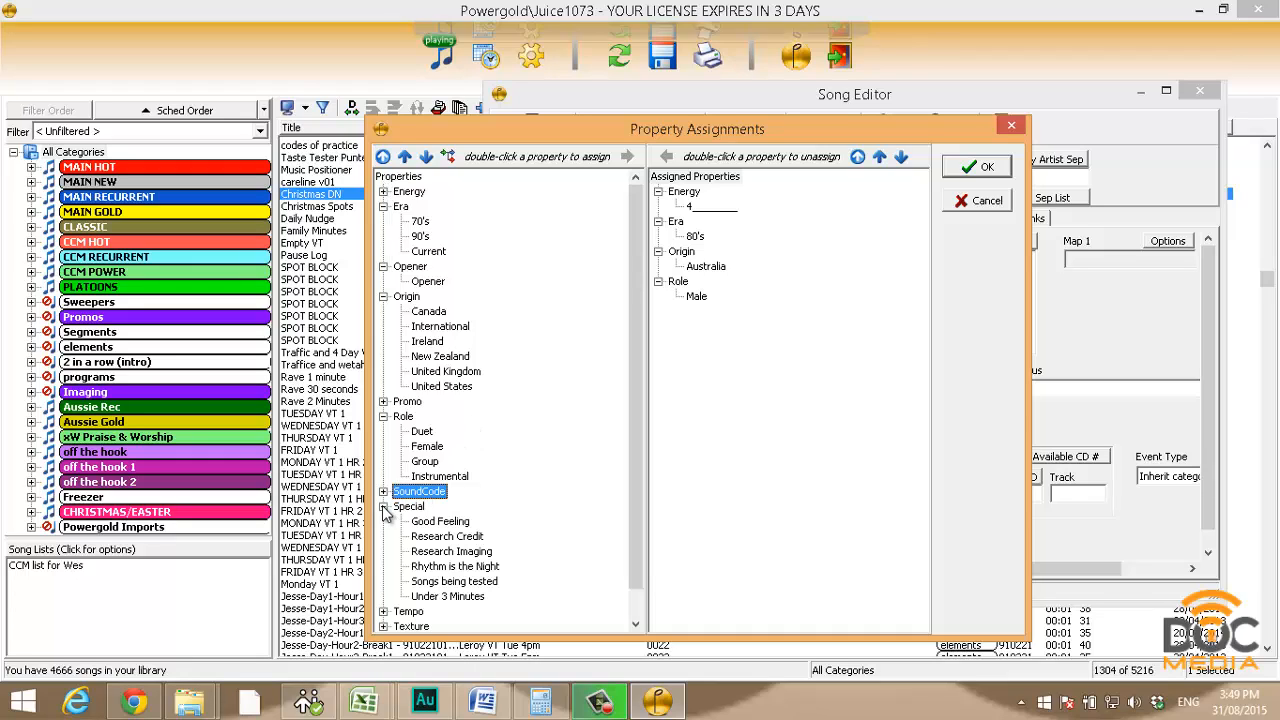
left_click(384, 507)
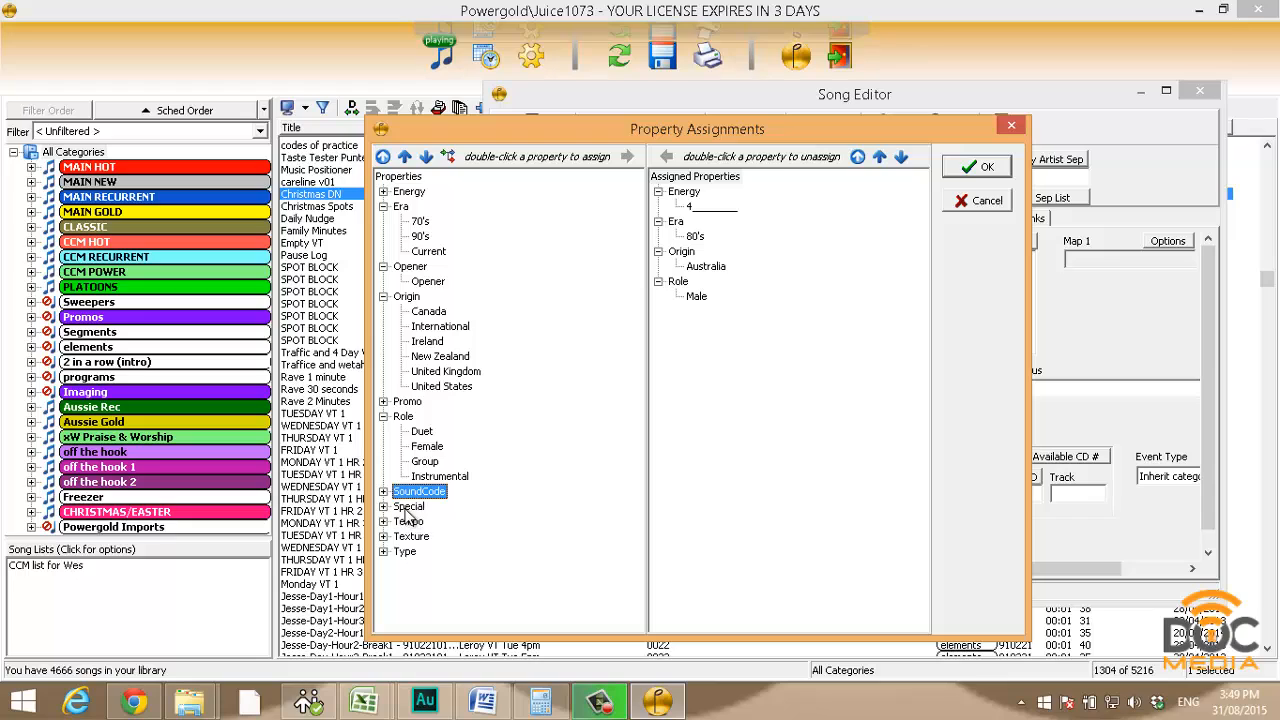
left_click(383, 521)
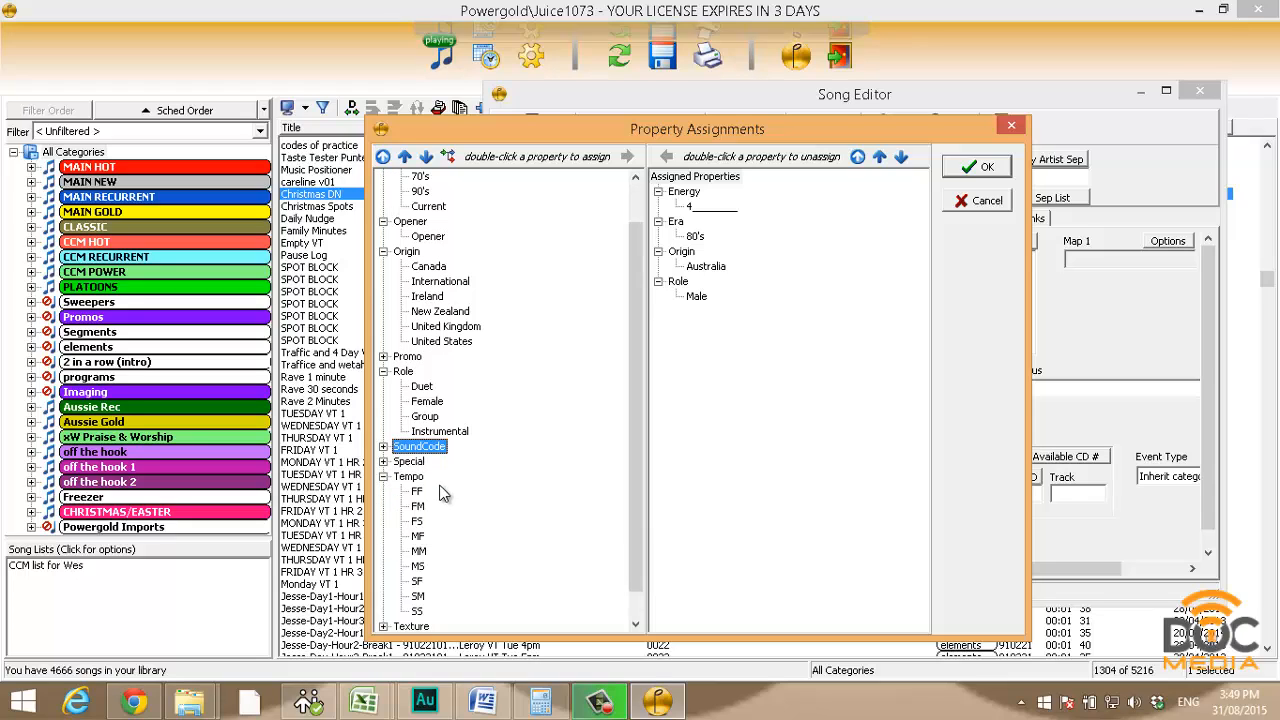
scroll(443, 508, "down", 2)
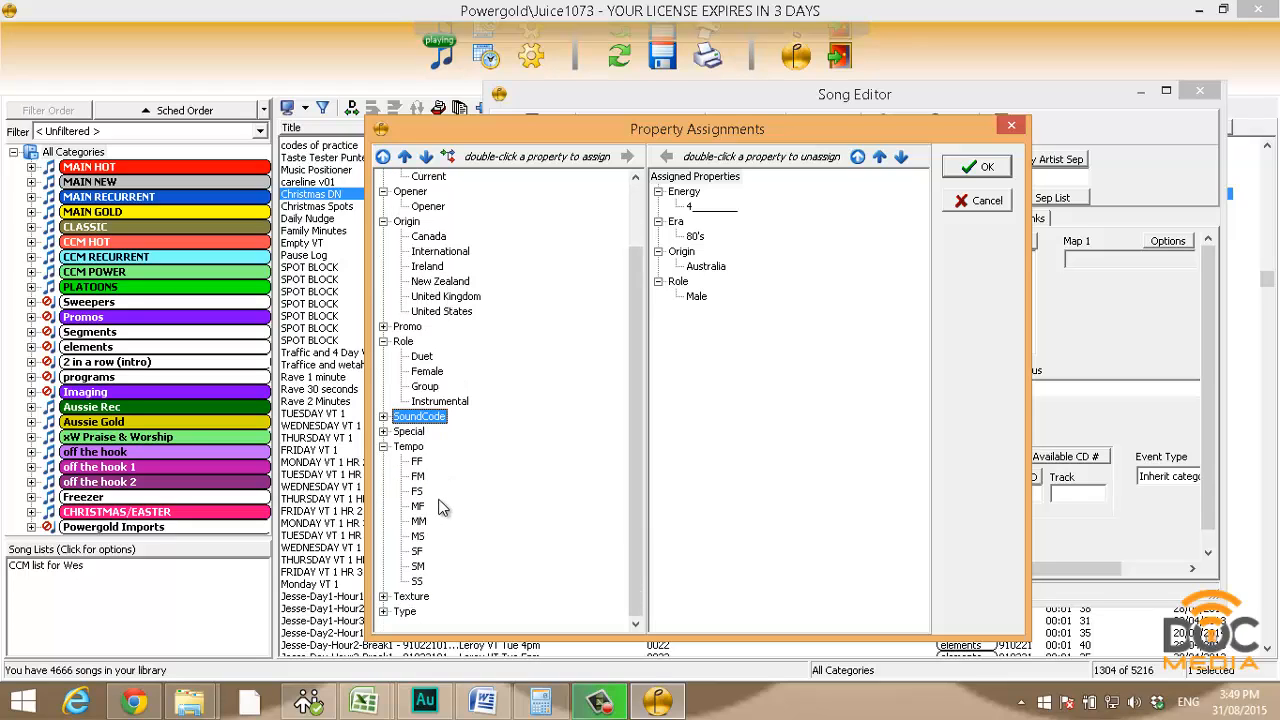
left_click(383, 446)
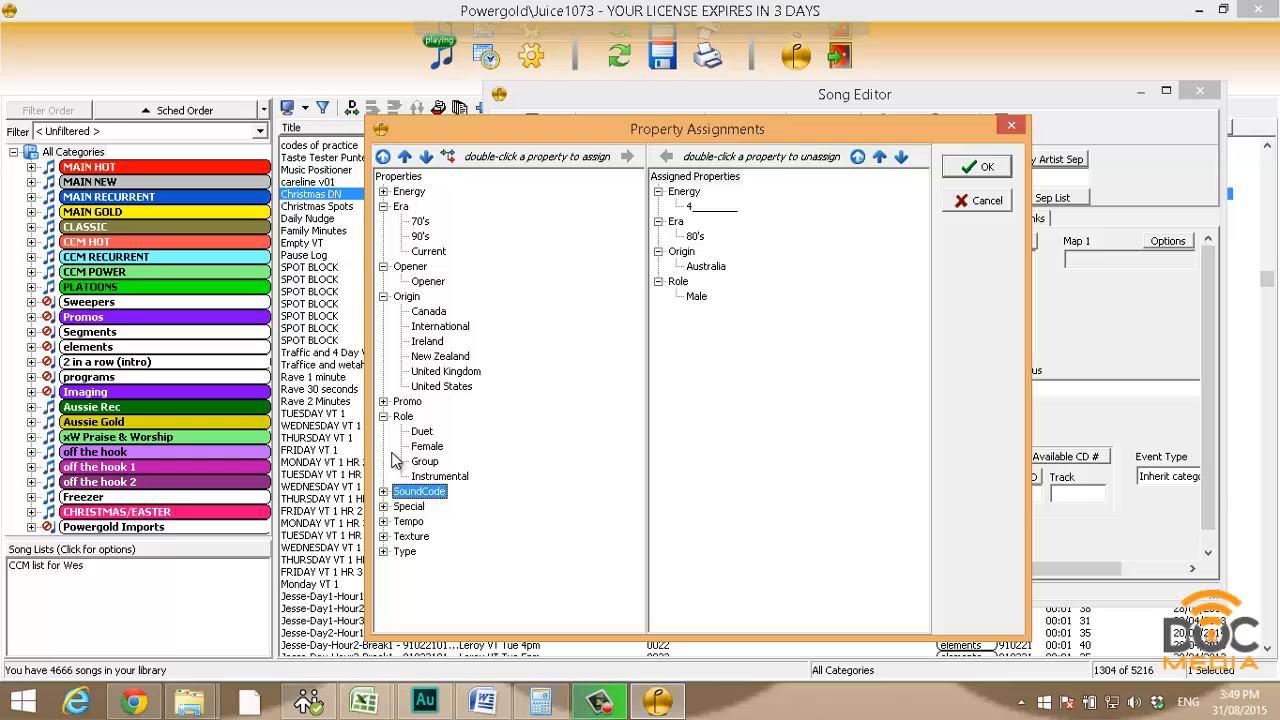
left_click(383, 537)
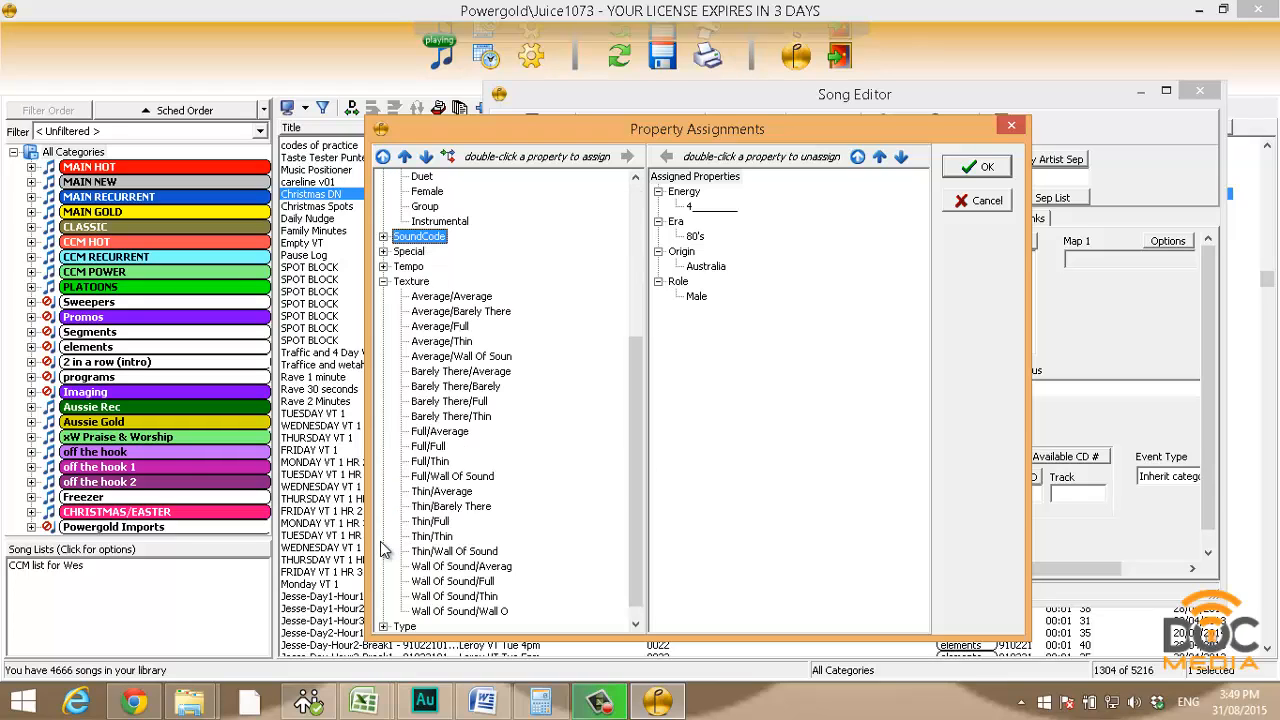
left_click(415, 372)
left_click(382, 284)
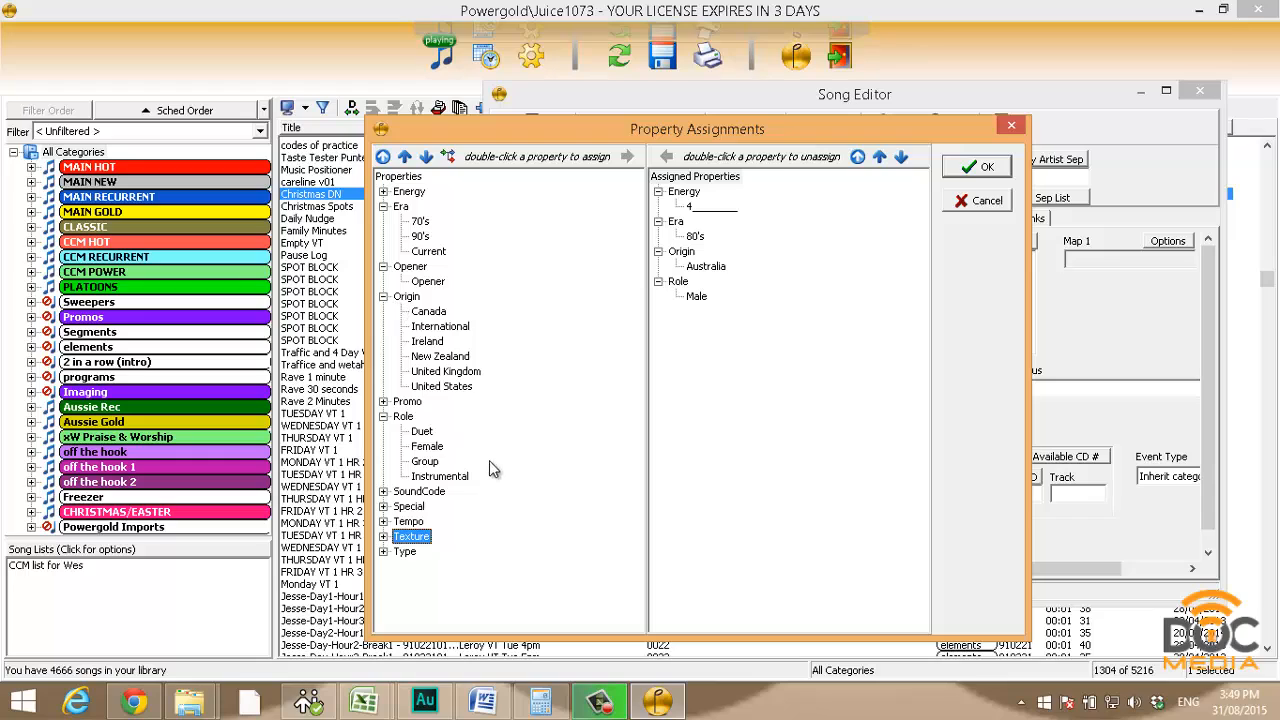
Compare the Mainstream and Christian options under Type without assigning either, and confirm the song's property assignments
left_click(385, 551)
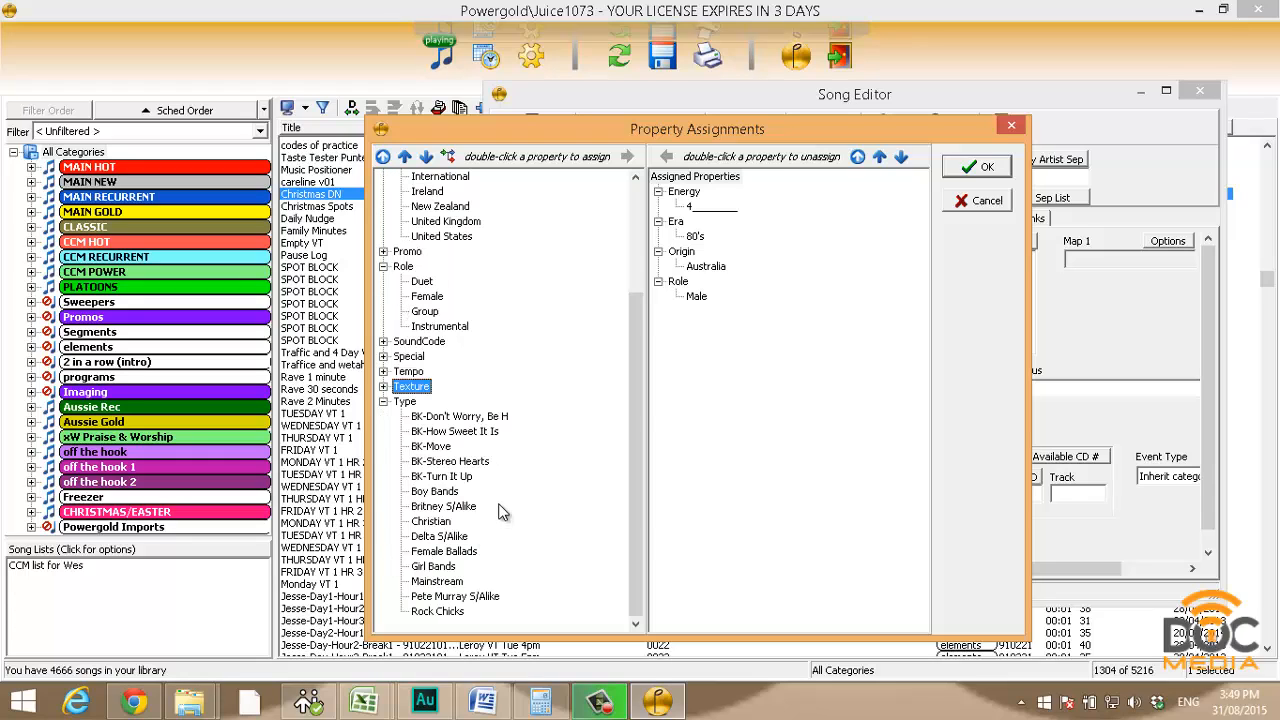
left_click(436, 582)
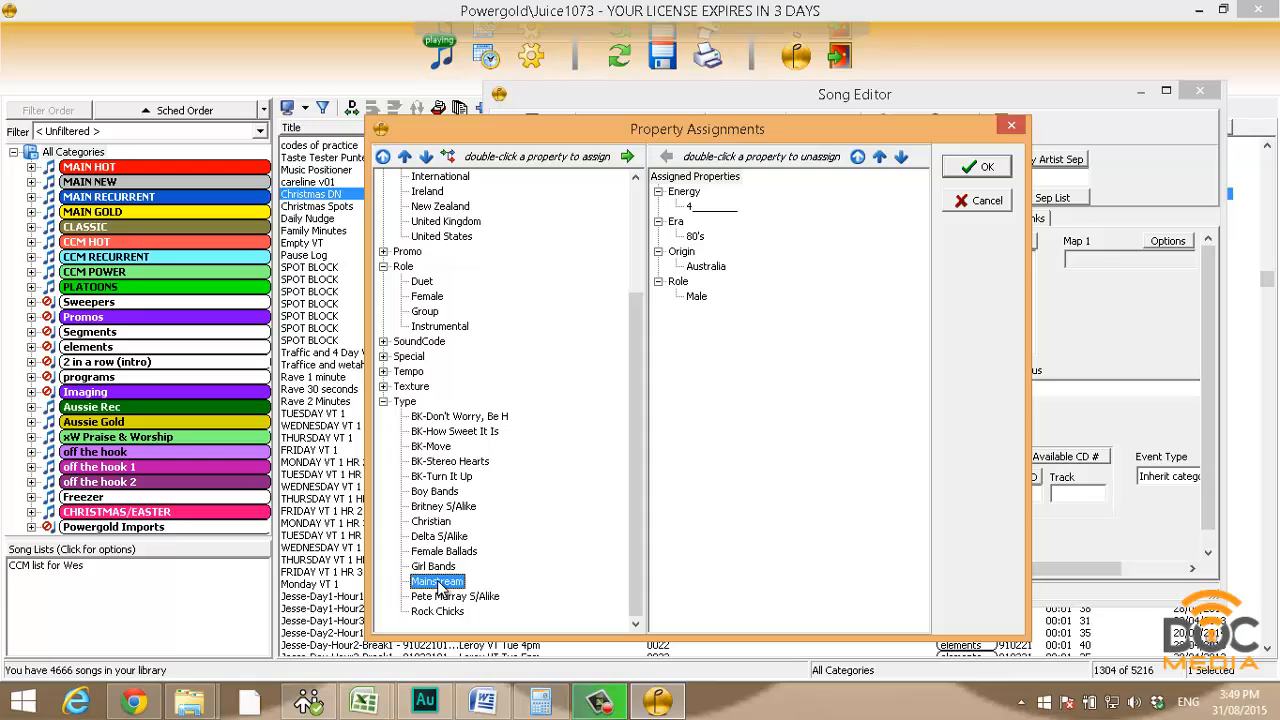
left_click(450, 522)
left_click(450, 583)
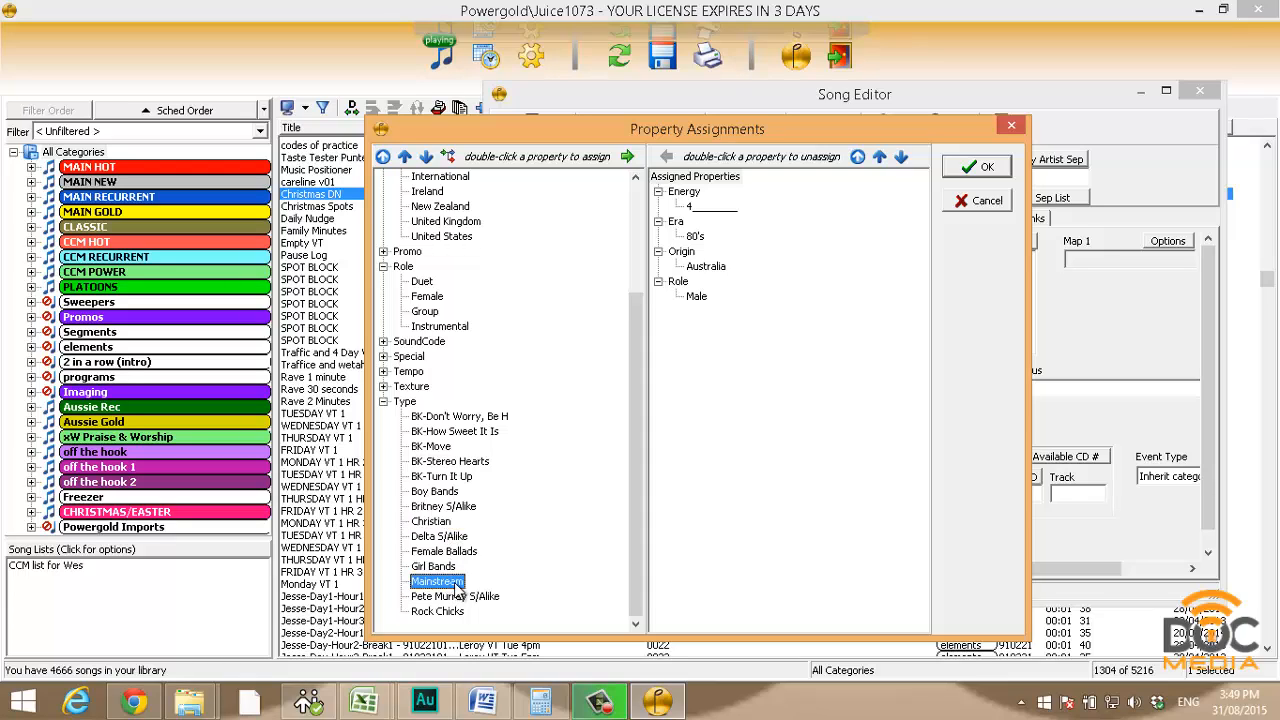
left_click(450, 521)
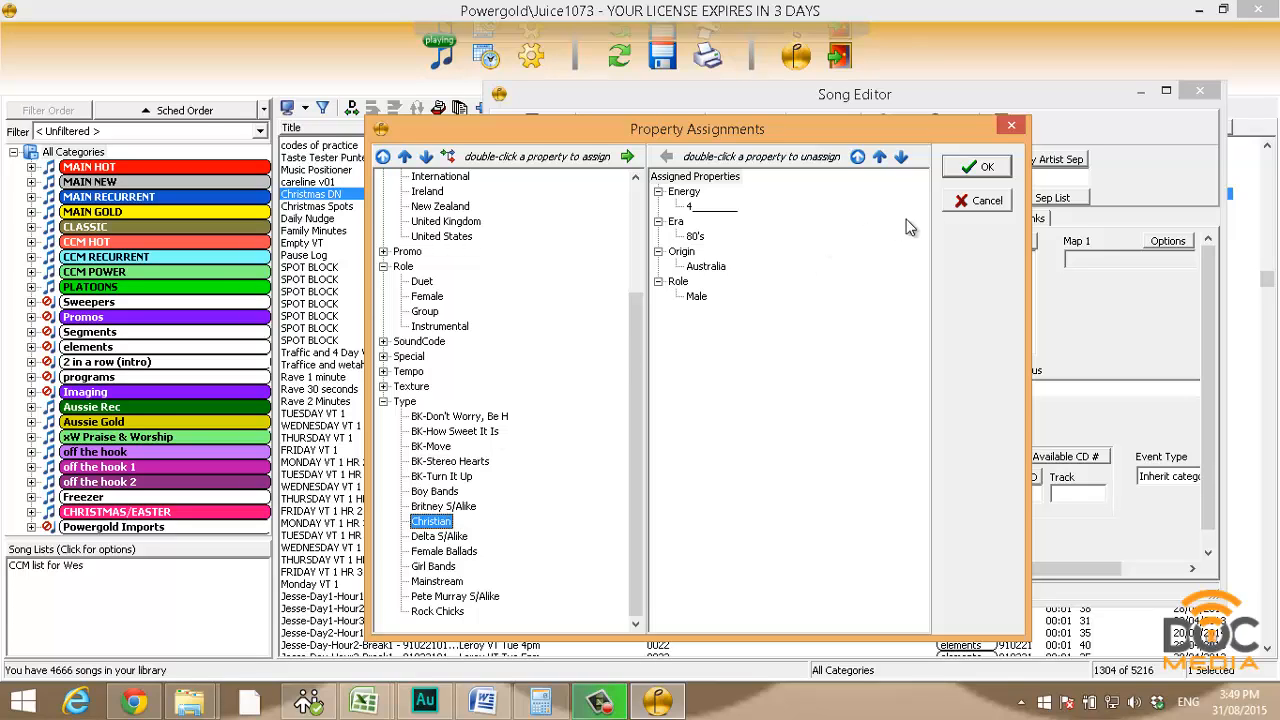
left_click(978, 166)
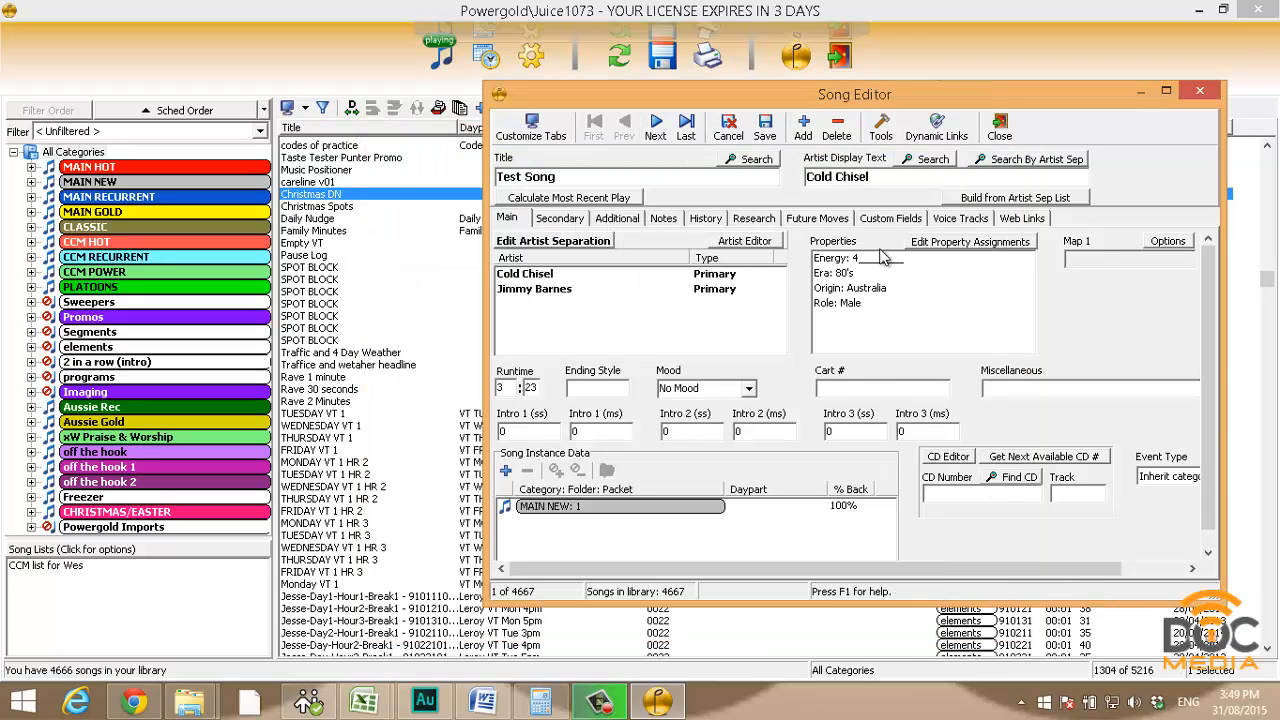
Examine the song's Mood options, its Secondary and Additional details, and the remaining Main fields down to the song instance data
left_click(710, 388)
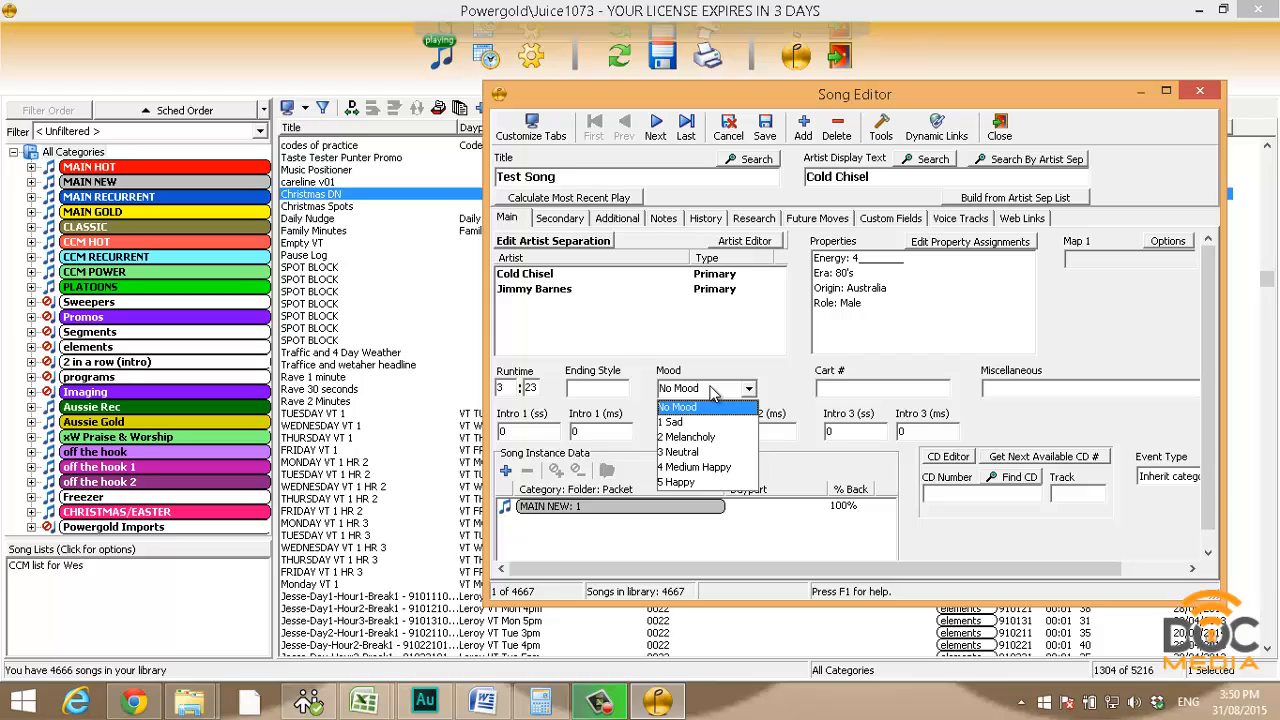
left_click(770, 377)
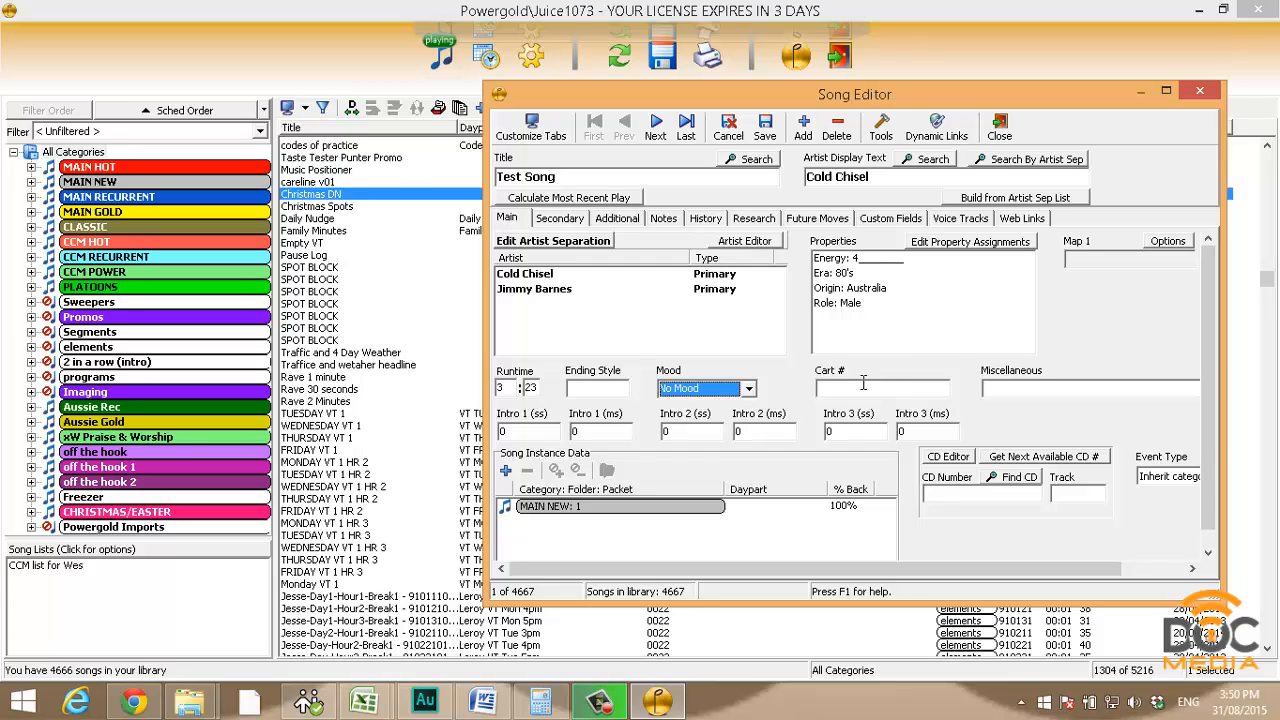
left_click(572, 220)
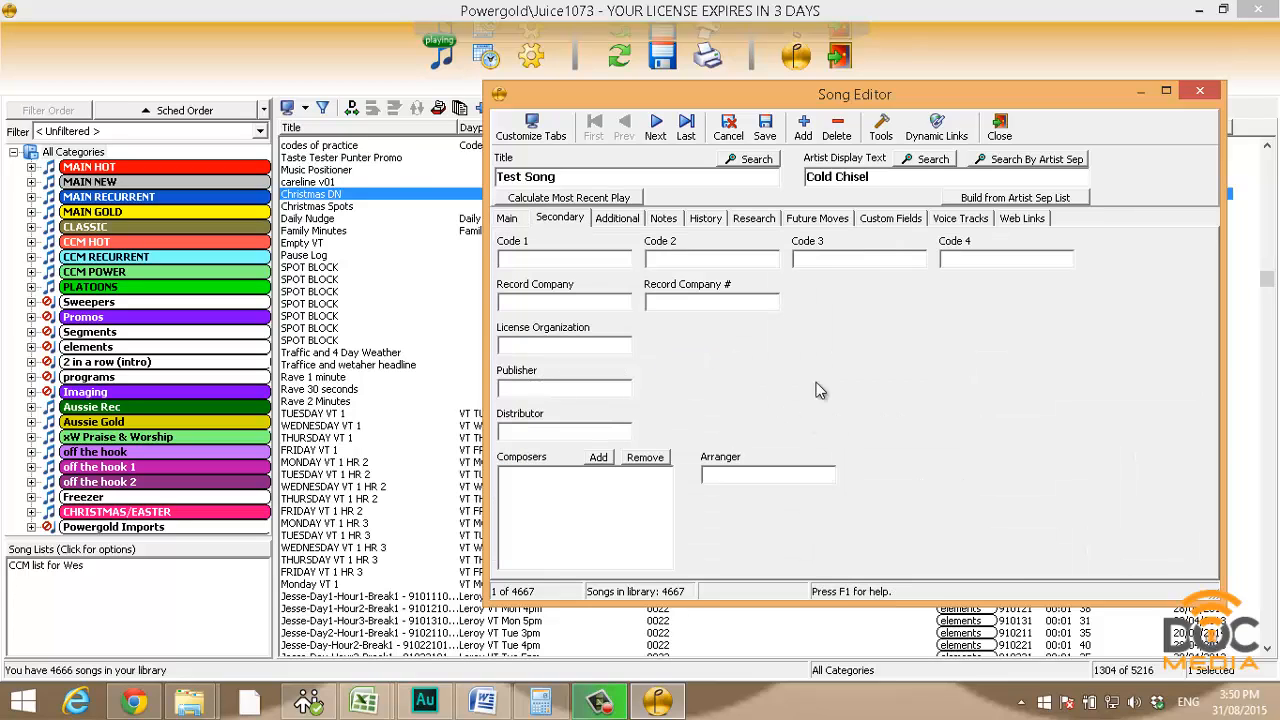
left_click(608, 222)
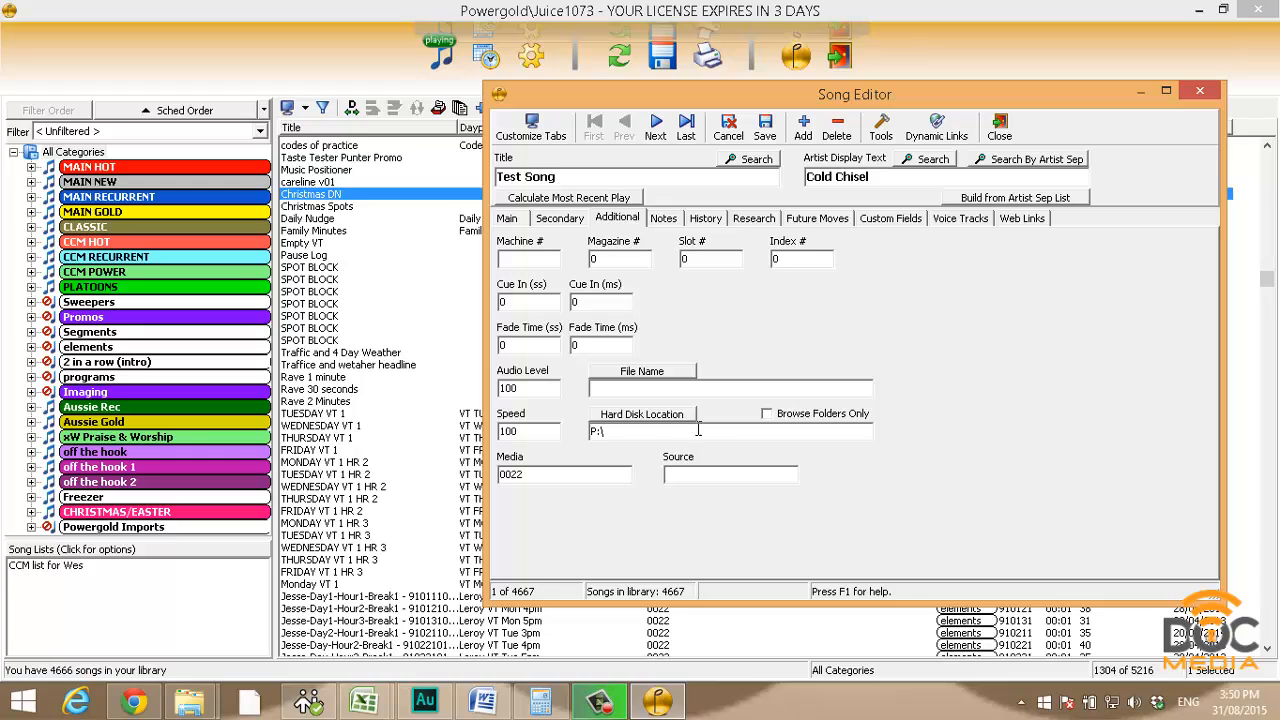
left_click(508, 219)
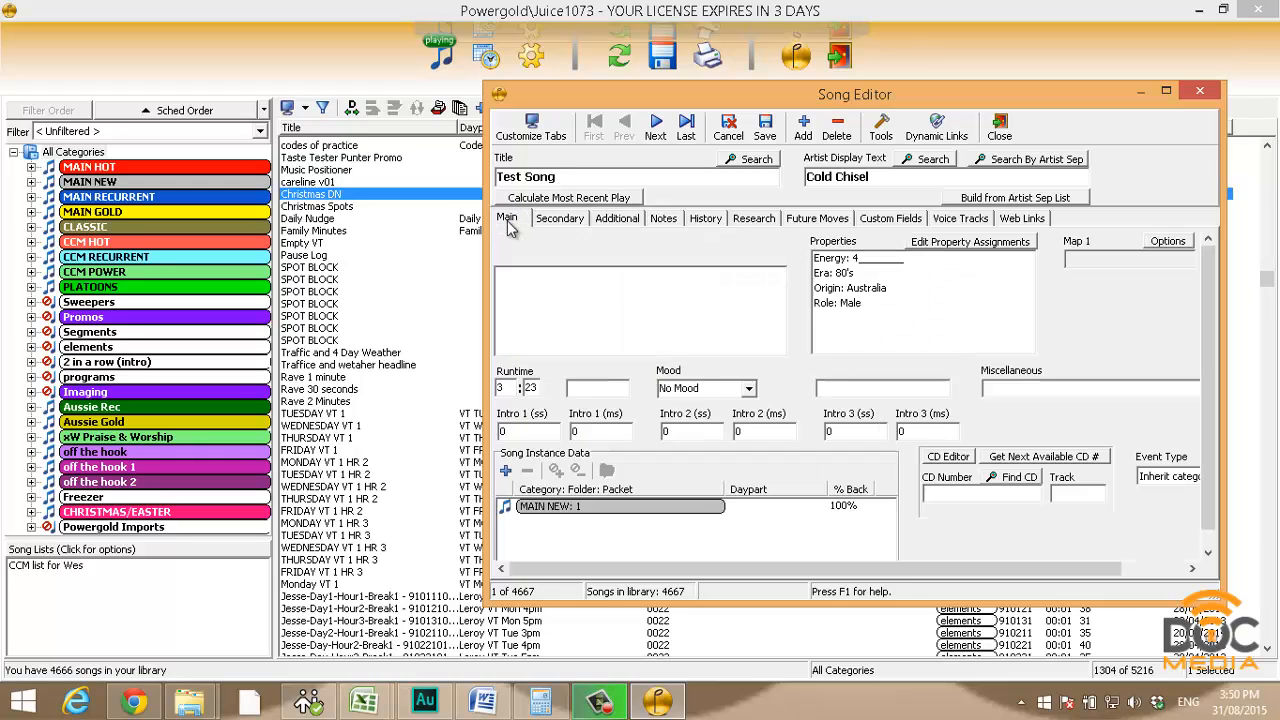
left_click(1055, 388)
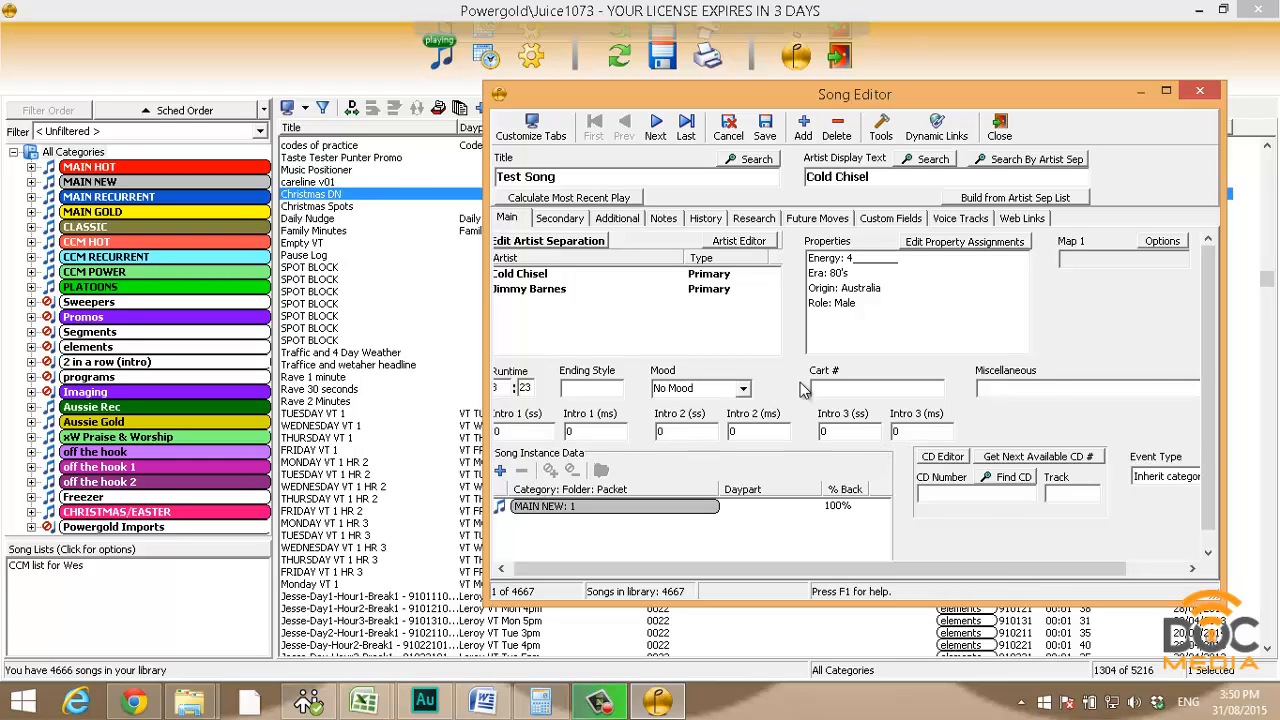
scroll(639, 524, "down", 1)
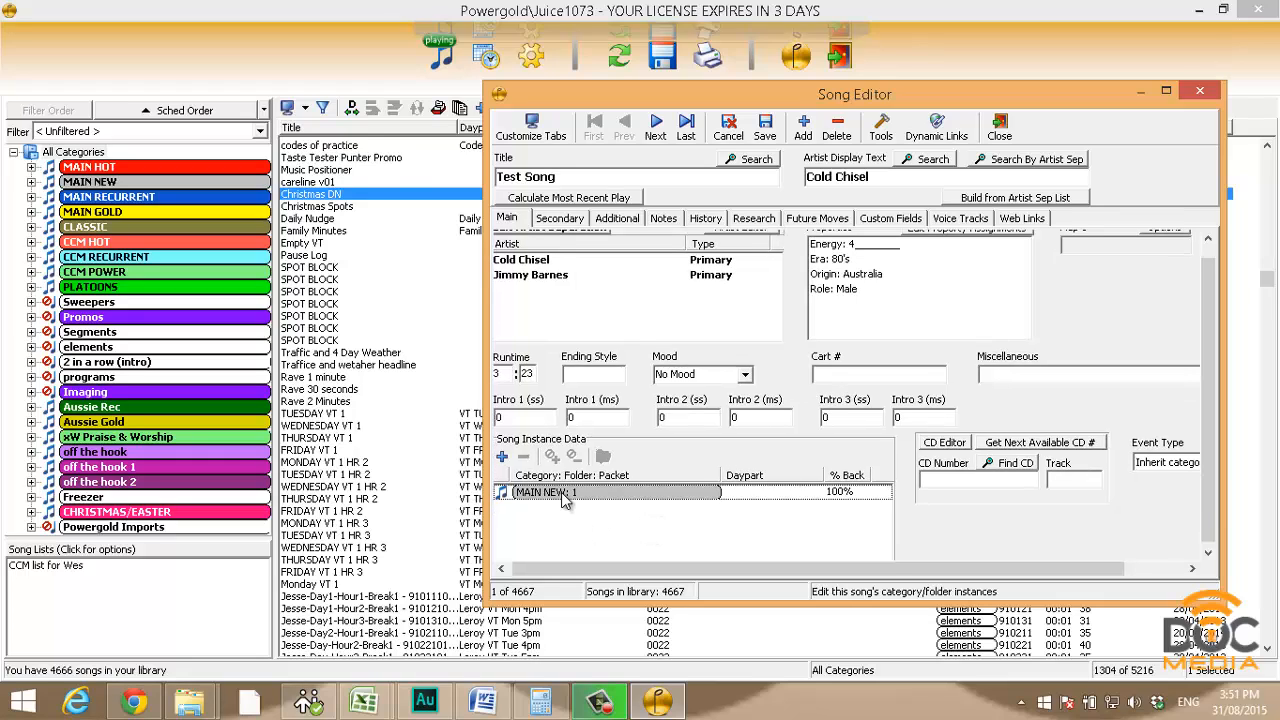
Examine the available dayparts for the song's MAIN NEW: 1 instance, including Night / Overnight and mon-tue only, without assigning any
left_click(561, 492)
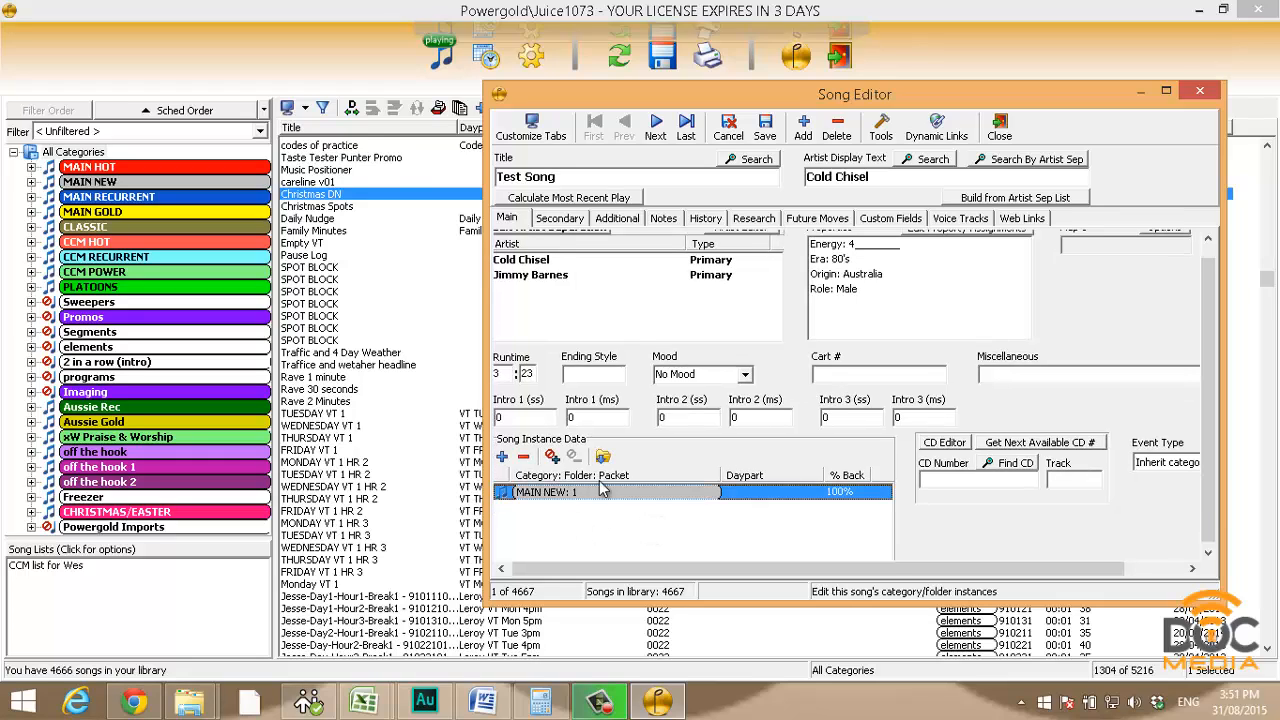
left_click(553, 457)
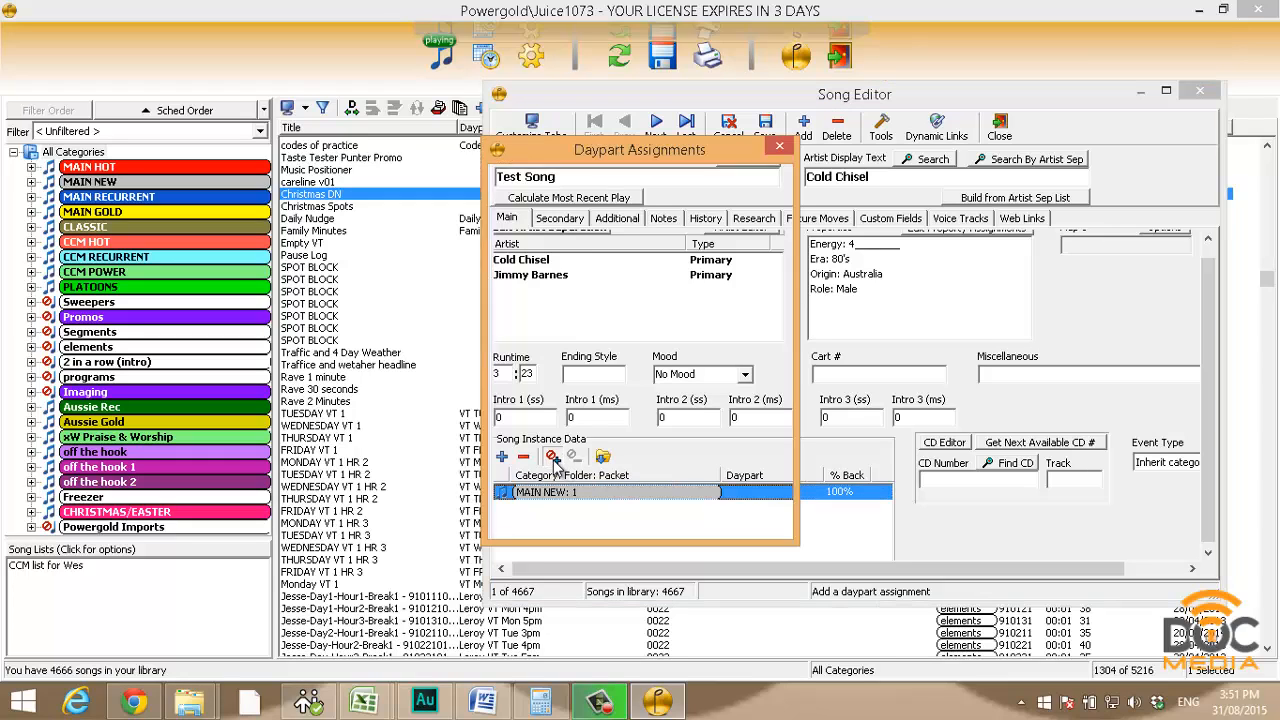
scroll(537, 390, "down", 10)
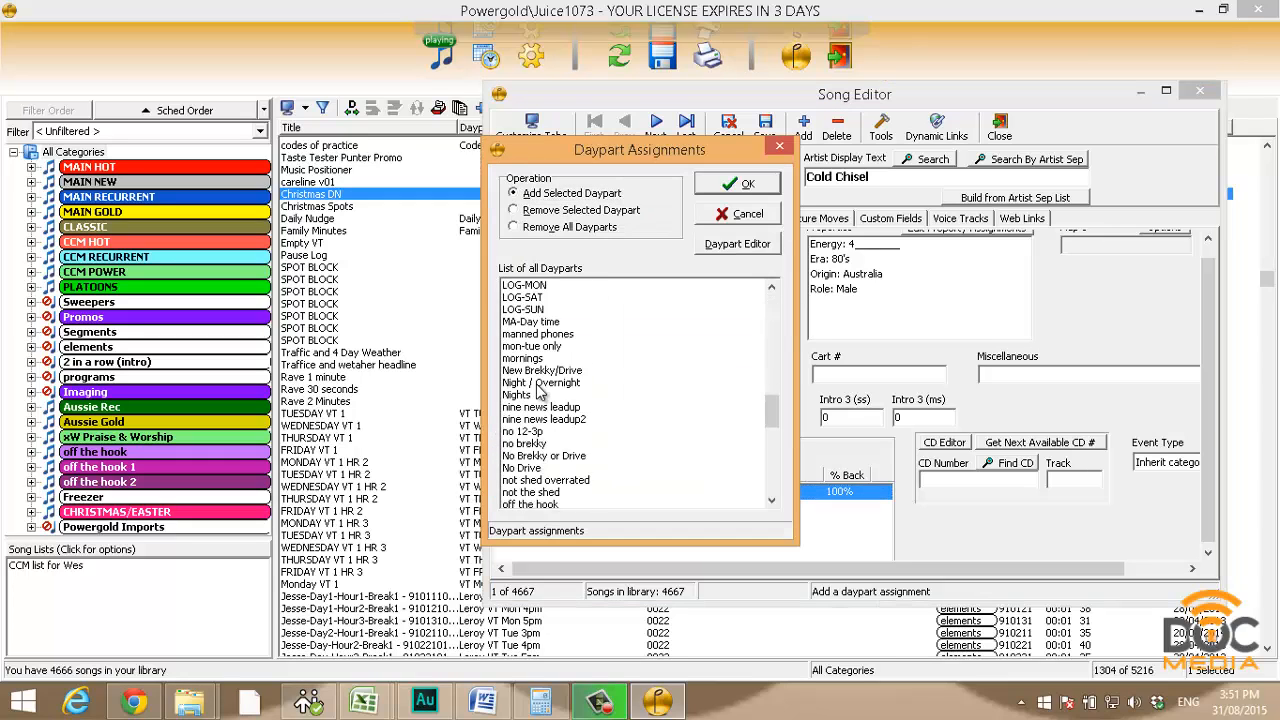
scroll(543, 380, "up", 8)
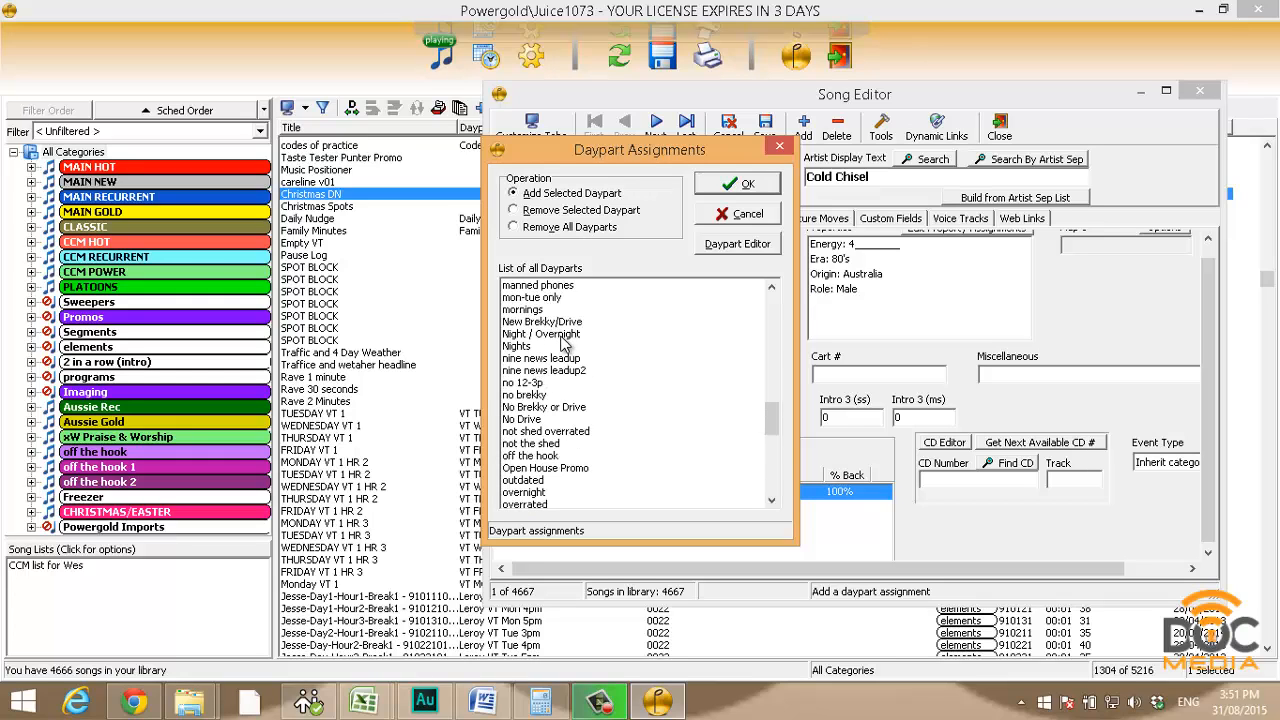
left_click(560, 336)
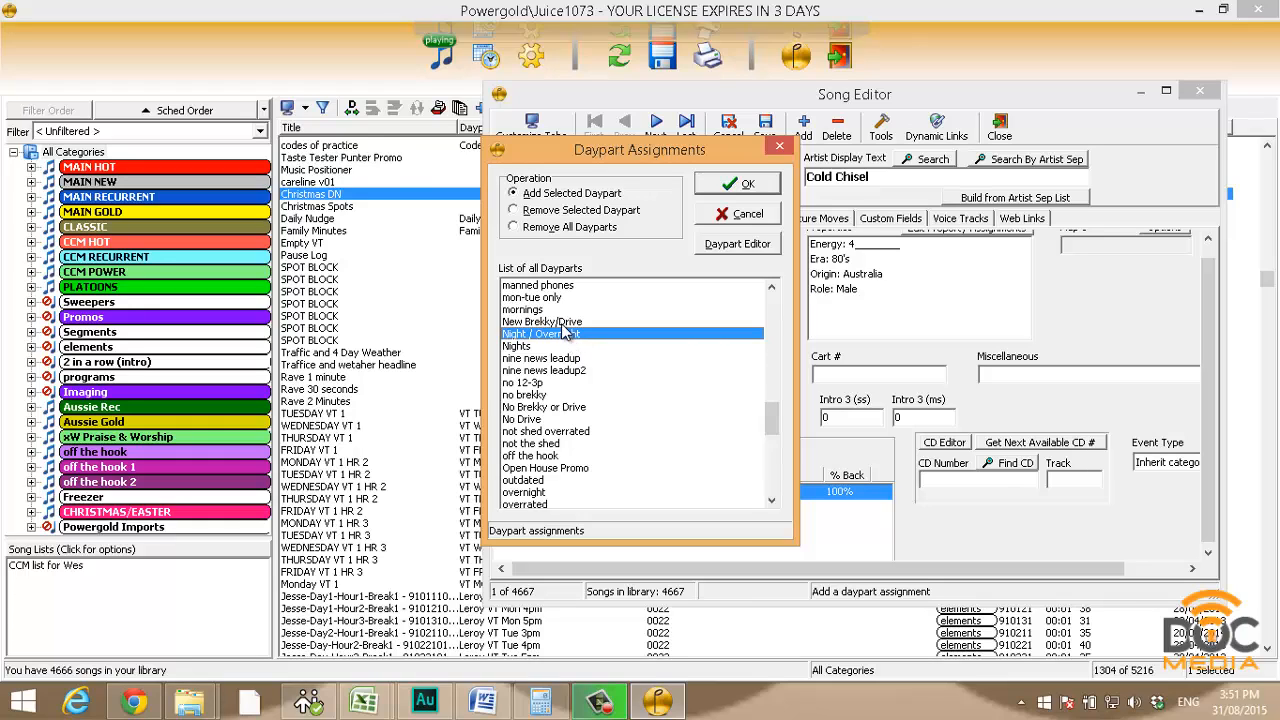
left_click(565, 298)
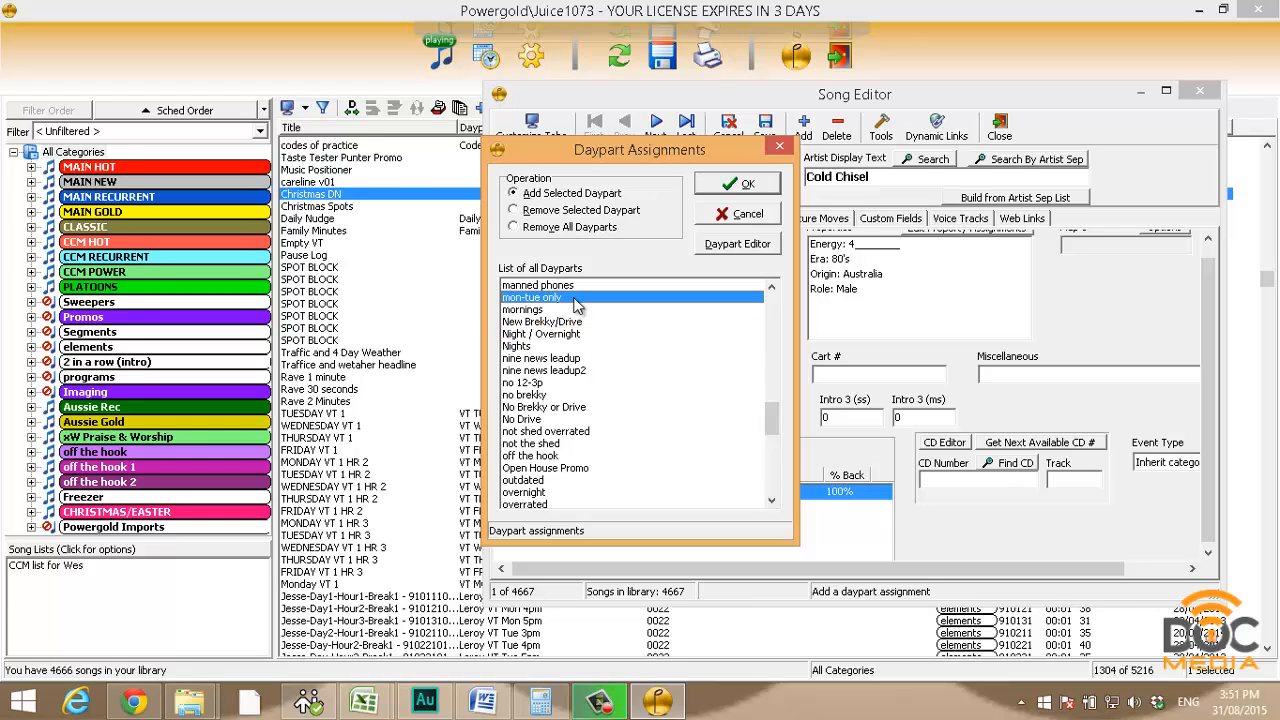
left_click(732, 213)
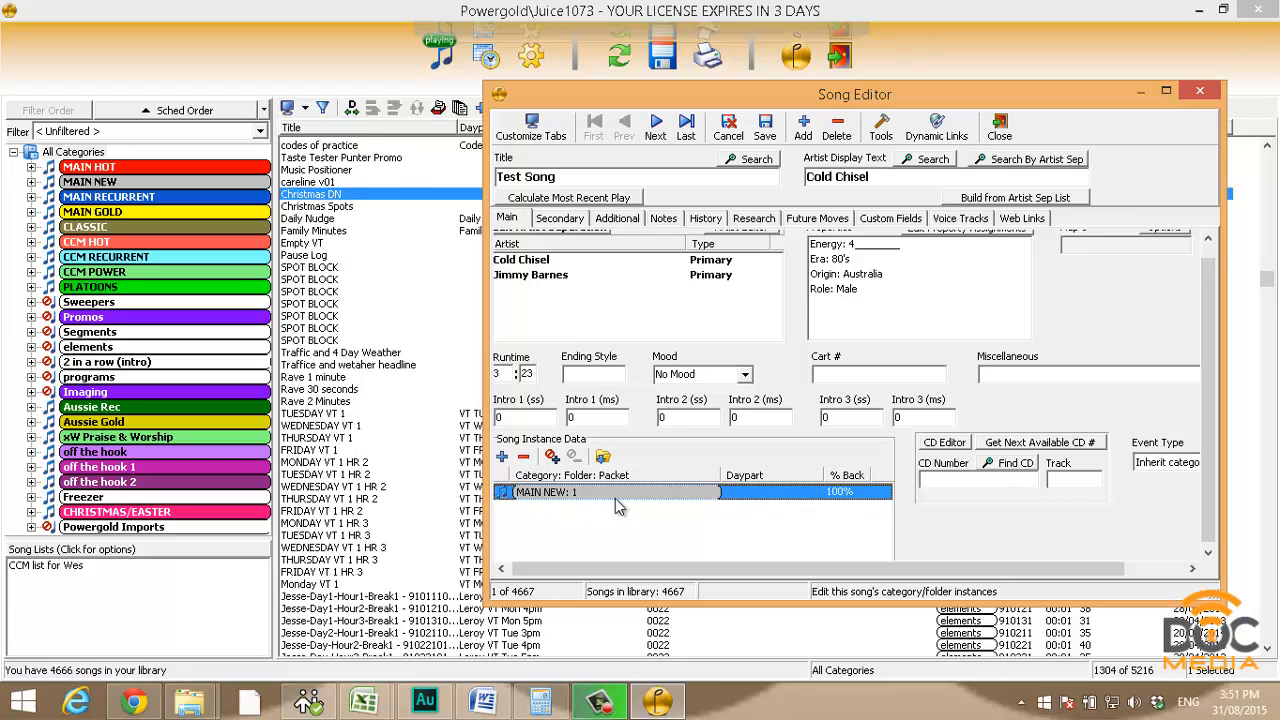
Set the song's hard disk location to Test Song.mp3 on the Desktop, browsing with the All Files type
left_click(559, 218)
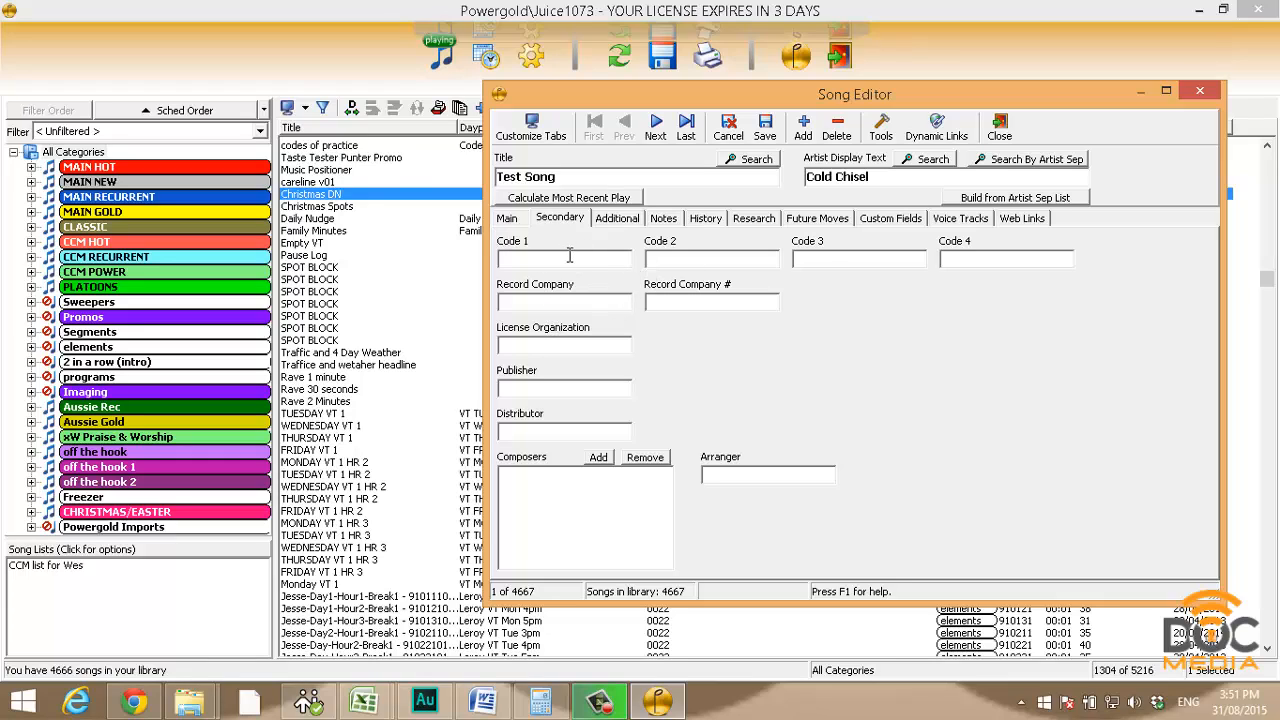
left_click(617, 220)
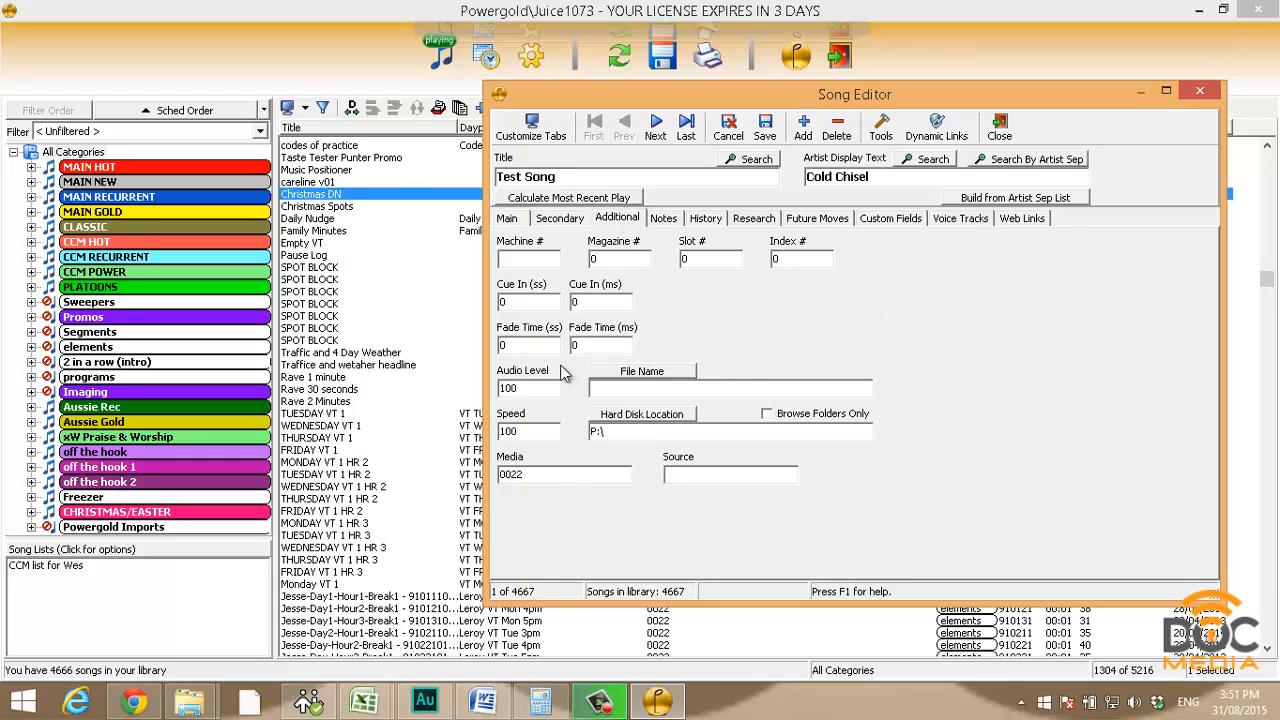
left_click(642, 414)
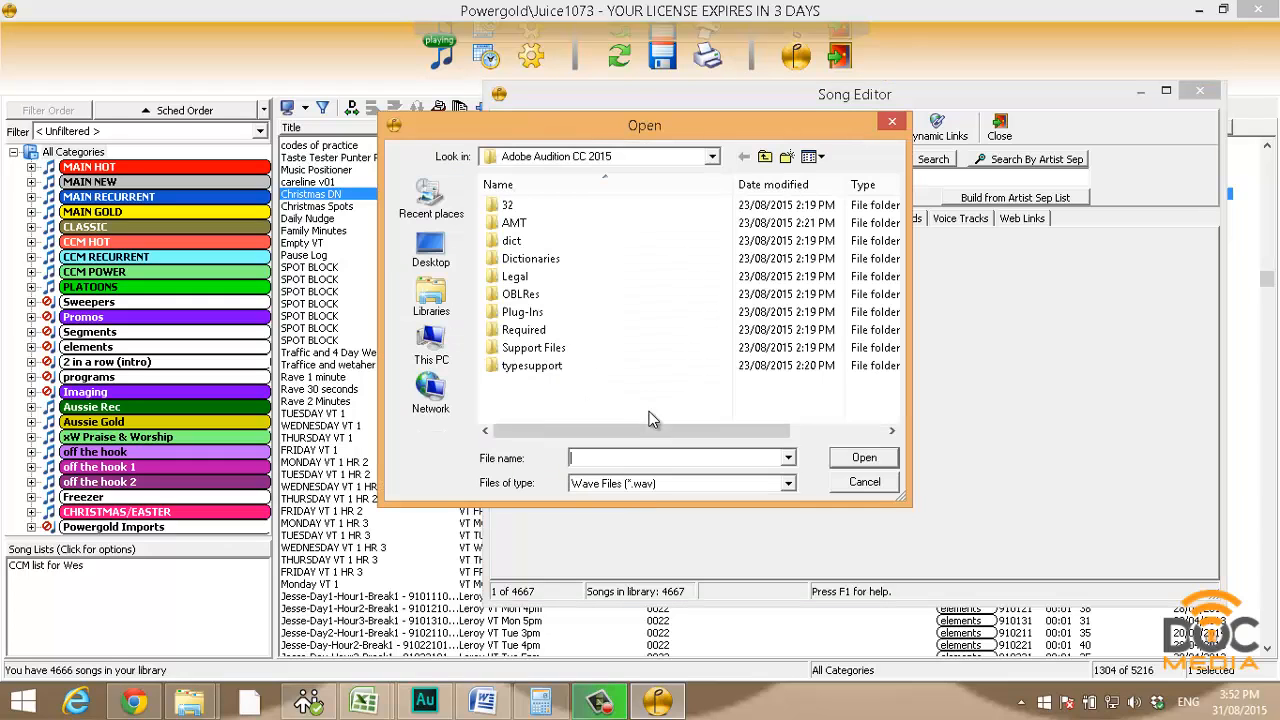
left_click(560, 156)
left_click(530, 190)
left_click(788, 484)
left_click(595, 514)
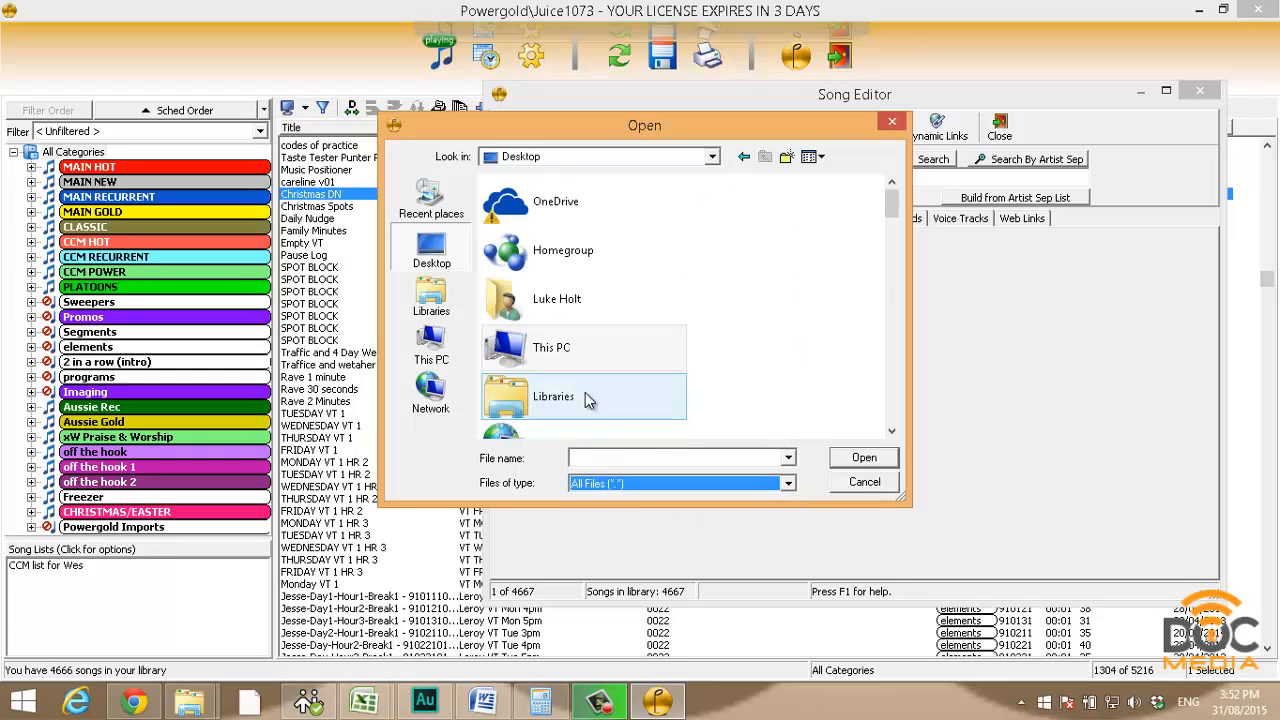
left_click(620, 457)
type("te")
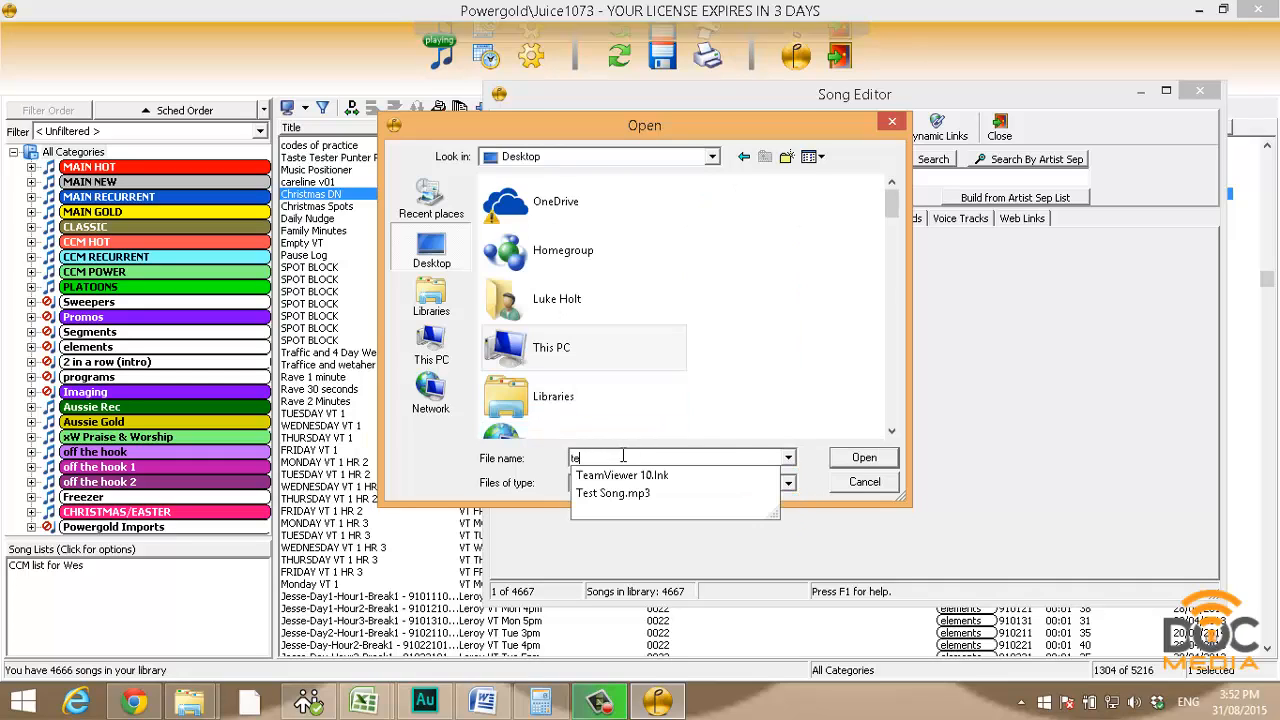
left_click(639, 489)
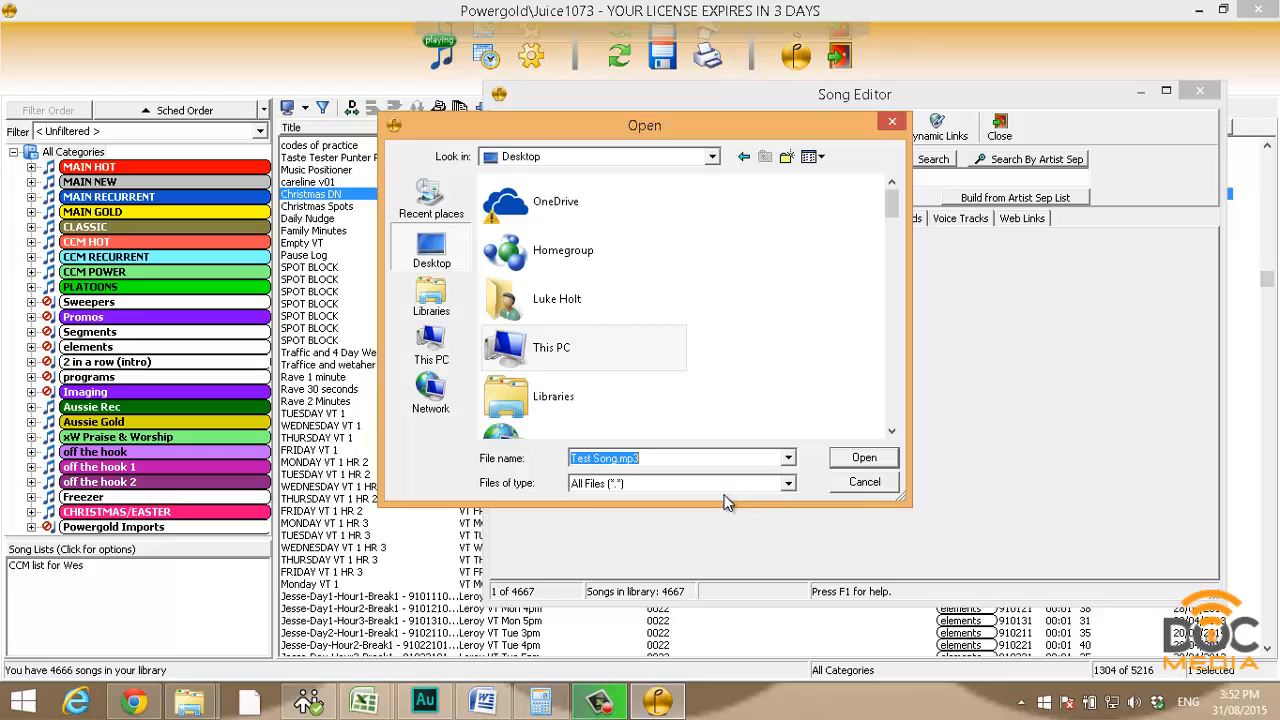
left_click(848, 462)
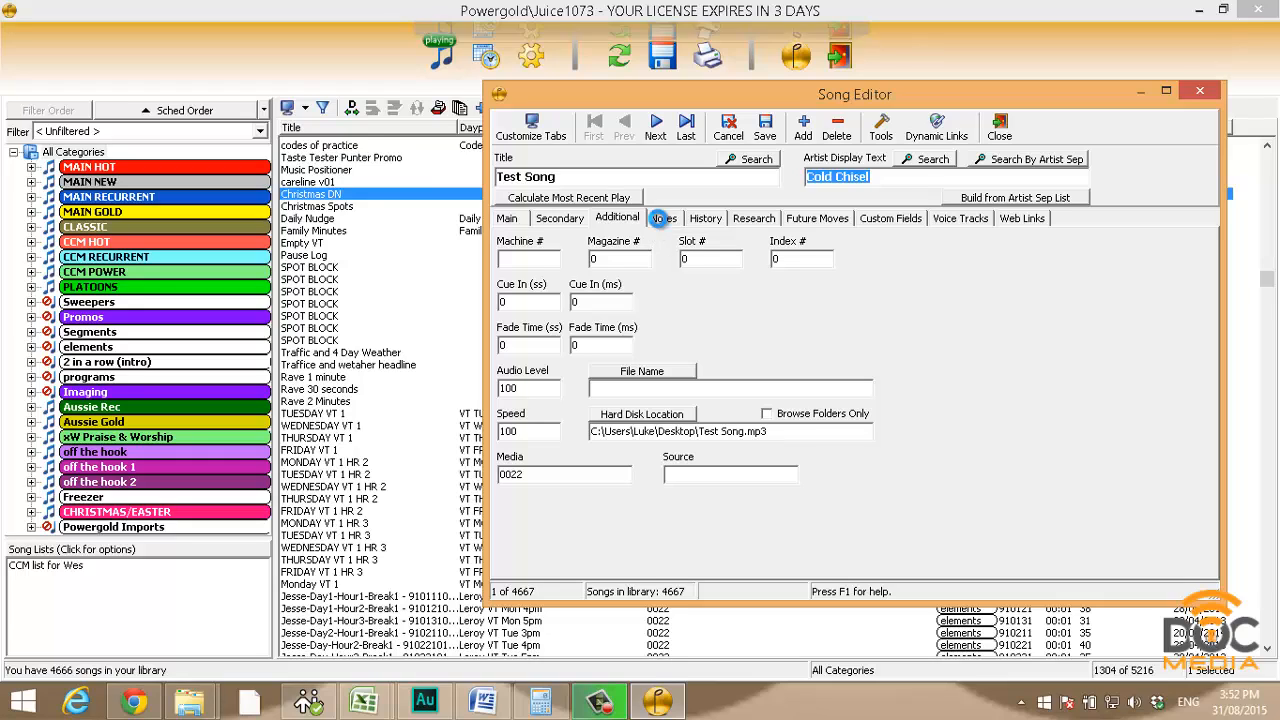
Examine the song's Notes, History, Research, Future Moves and Custom Fields sections
left_click(662, 220)
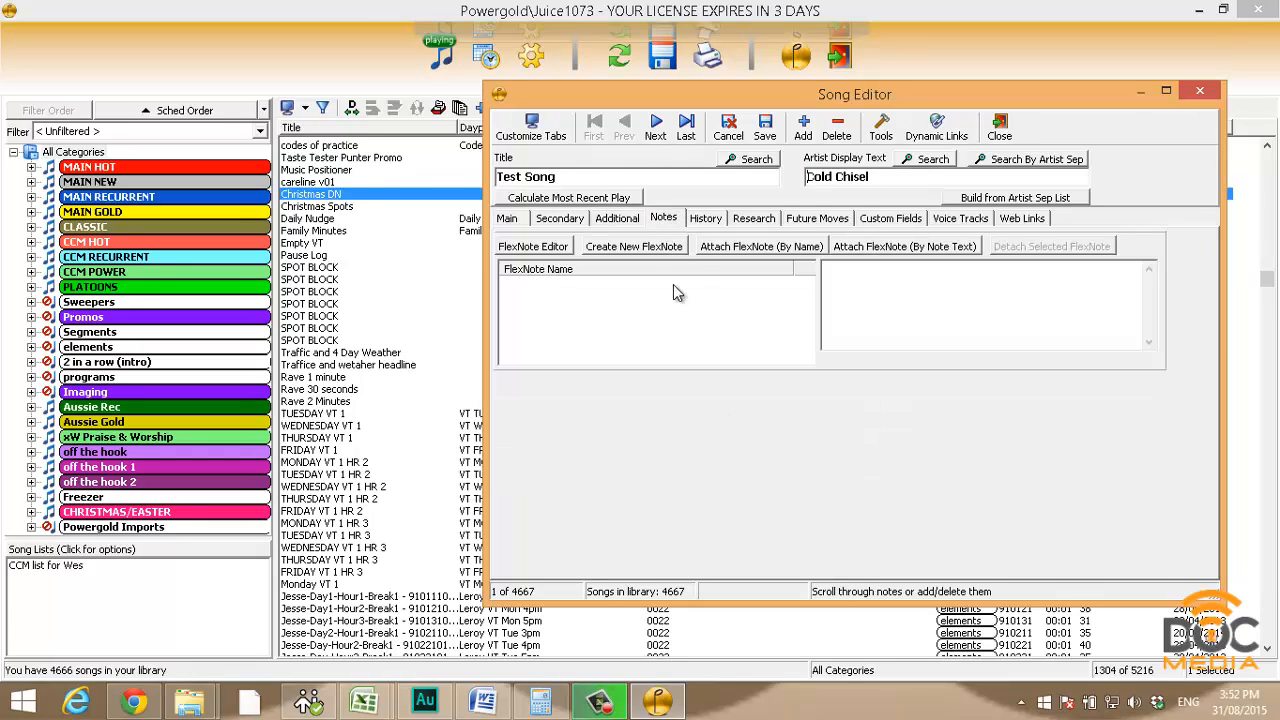
left_click(705, 218)
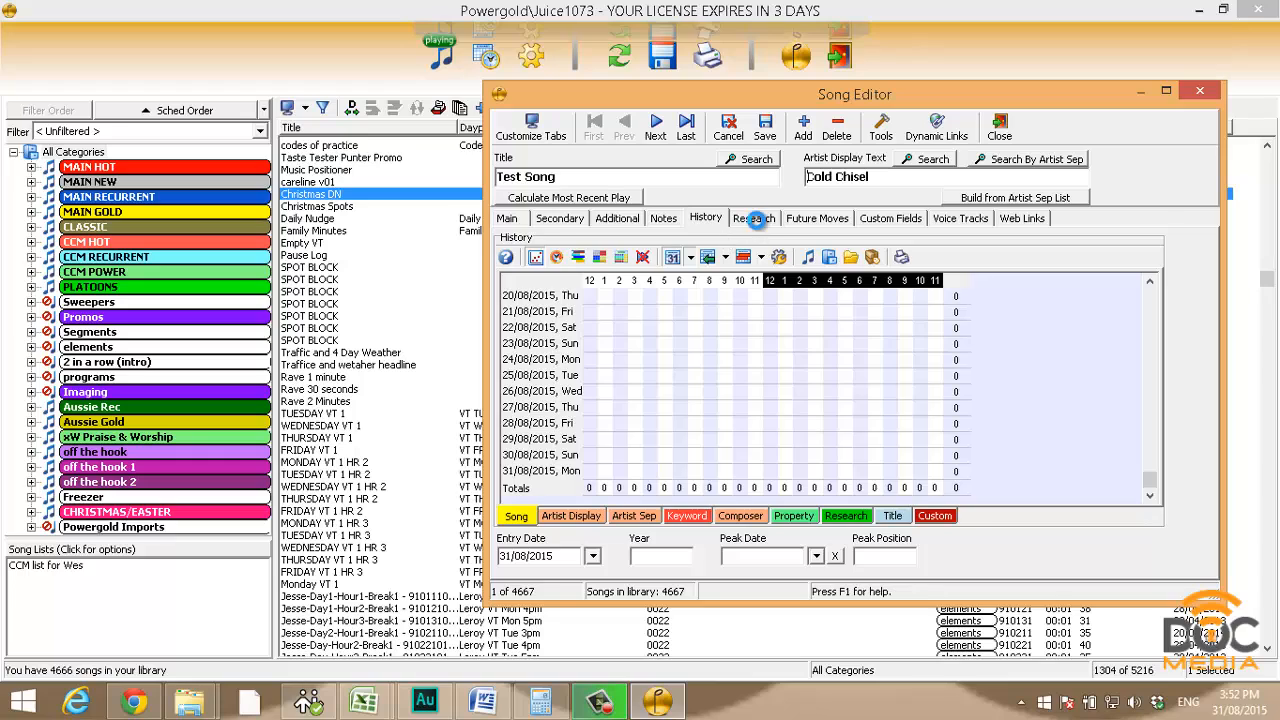
left_click(757, 227)
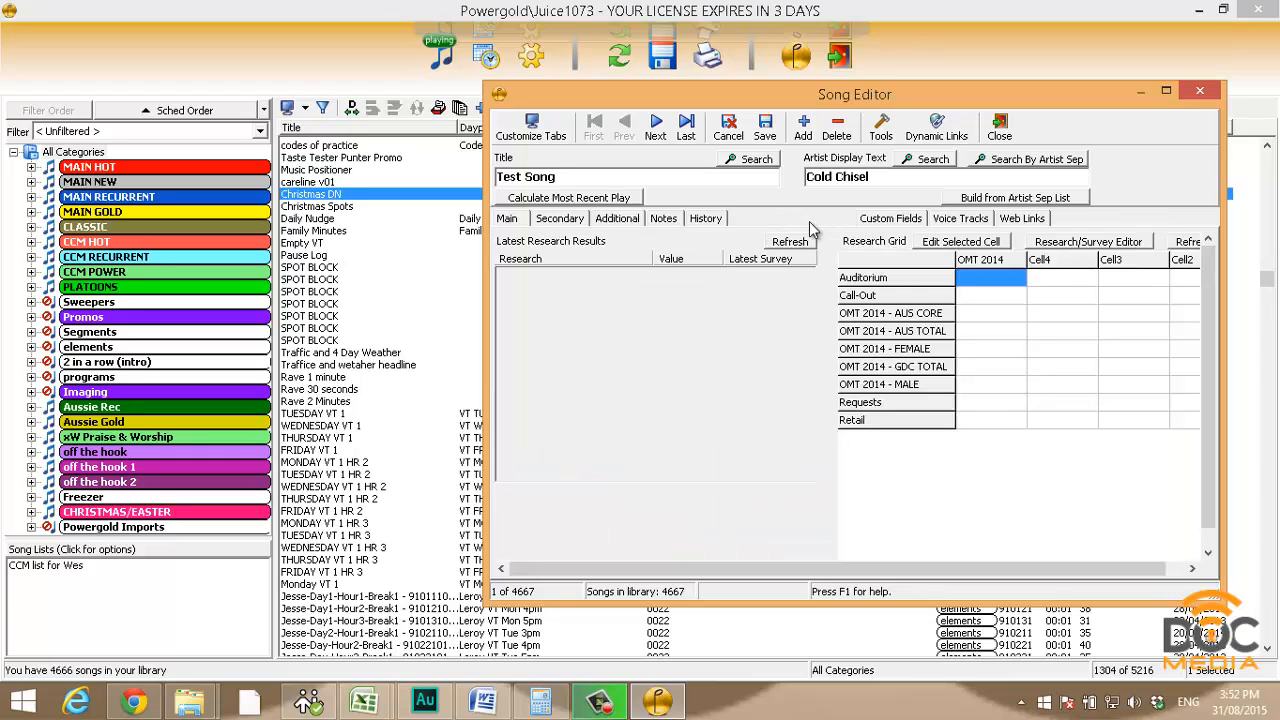
left_click(813, 224)
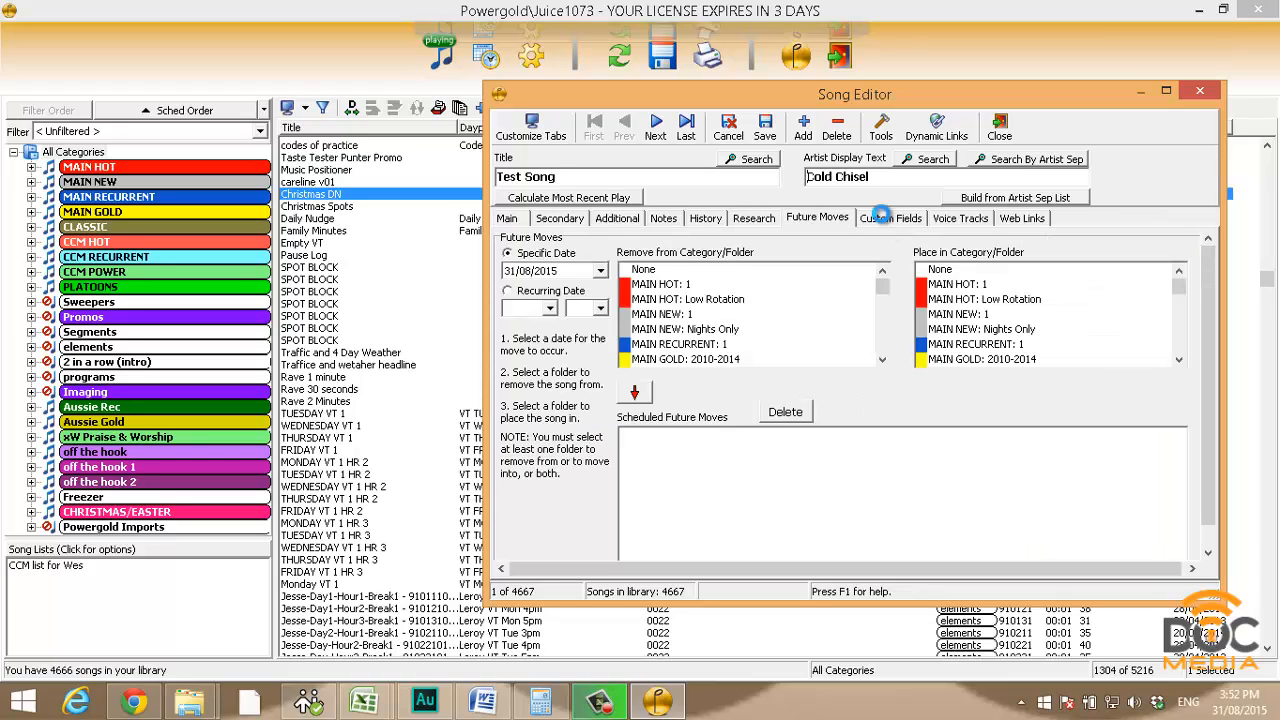
left_click(885, 220)
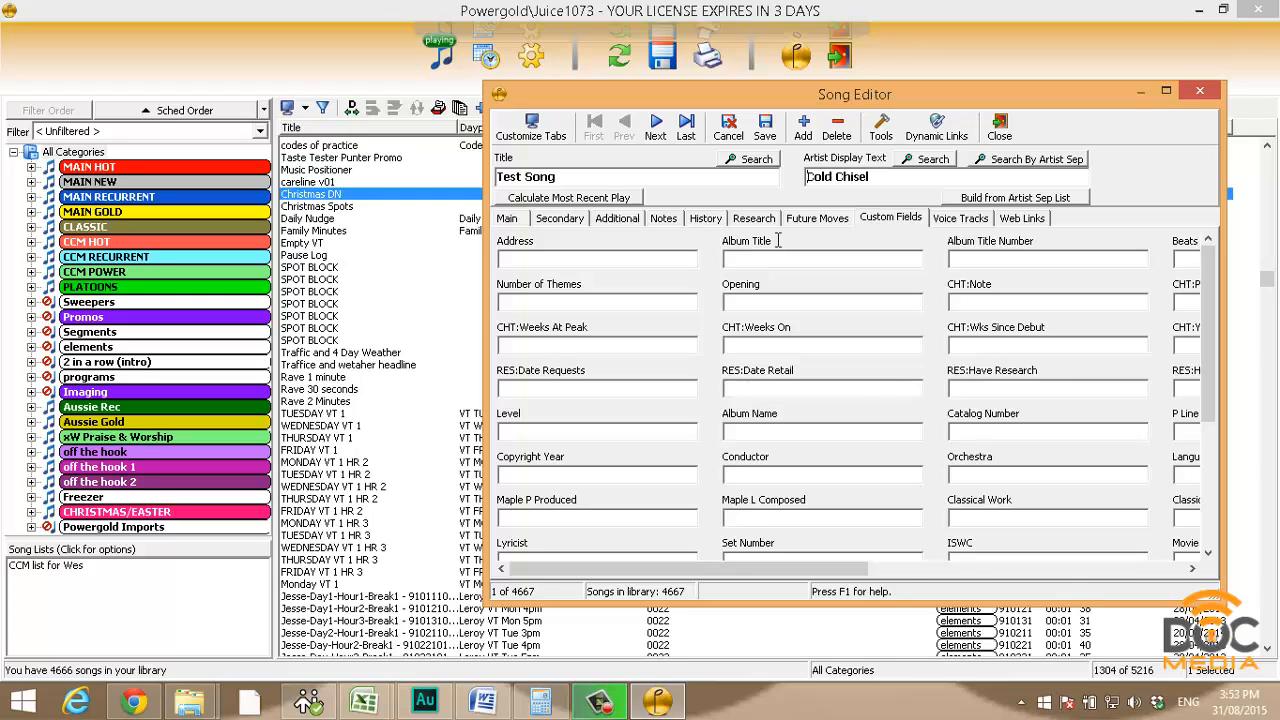
Customize the song editor's Main tab by adding the Code 3 field to the first column of row 5
left_click(538, 143)
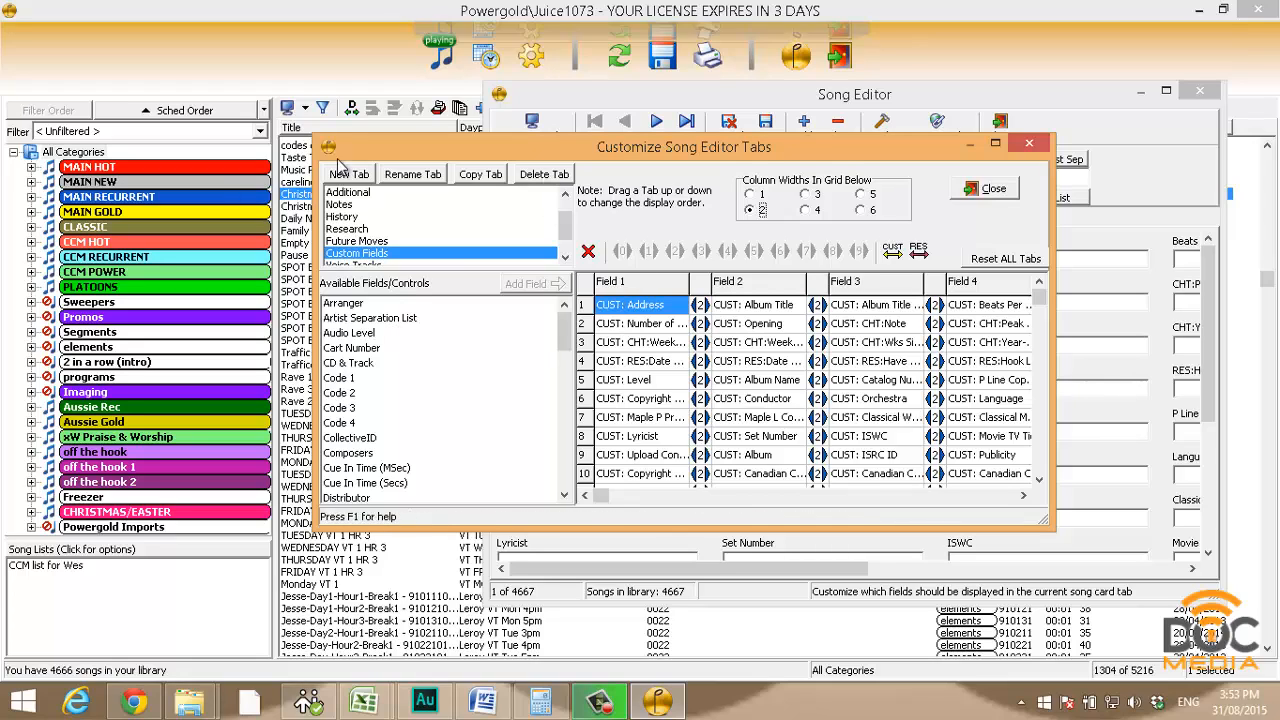
left_click(366, 203)
left_click(370, 192)
scroll(373, 208, "up", 1)
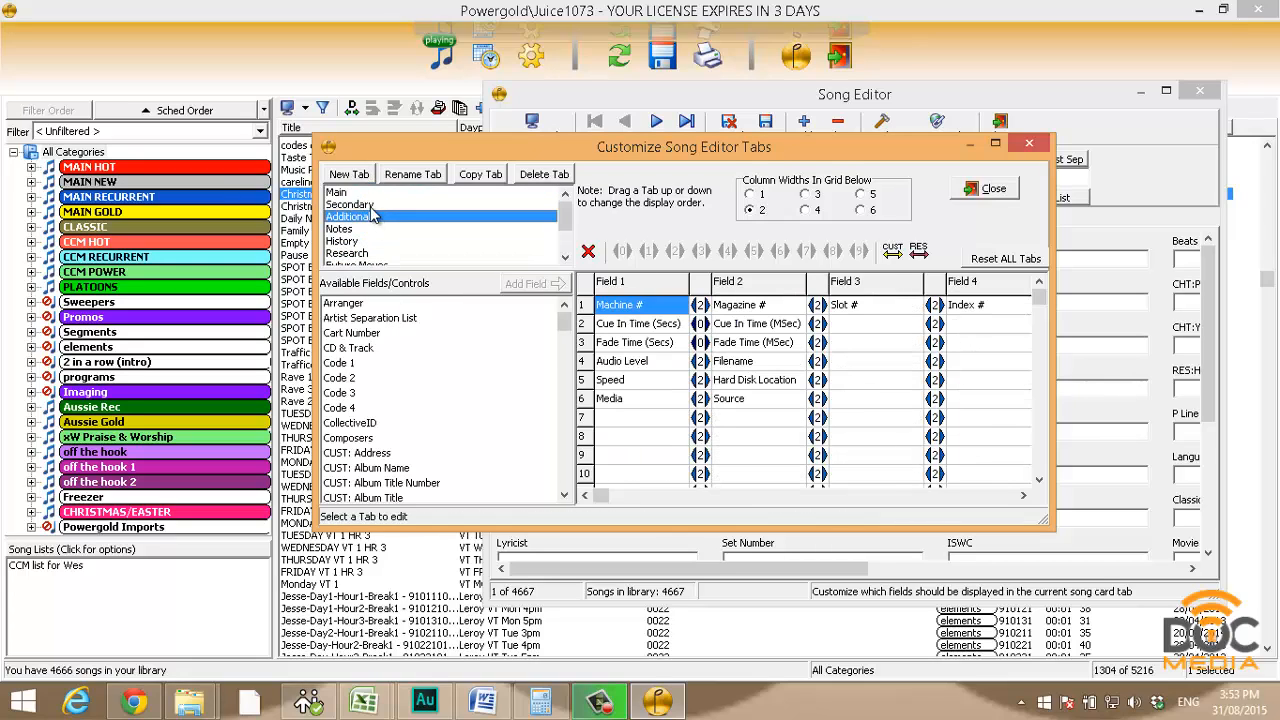
left_click(376, 192)
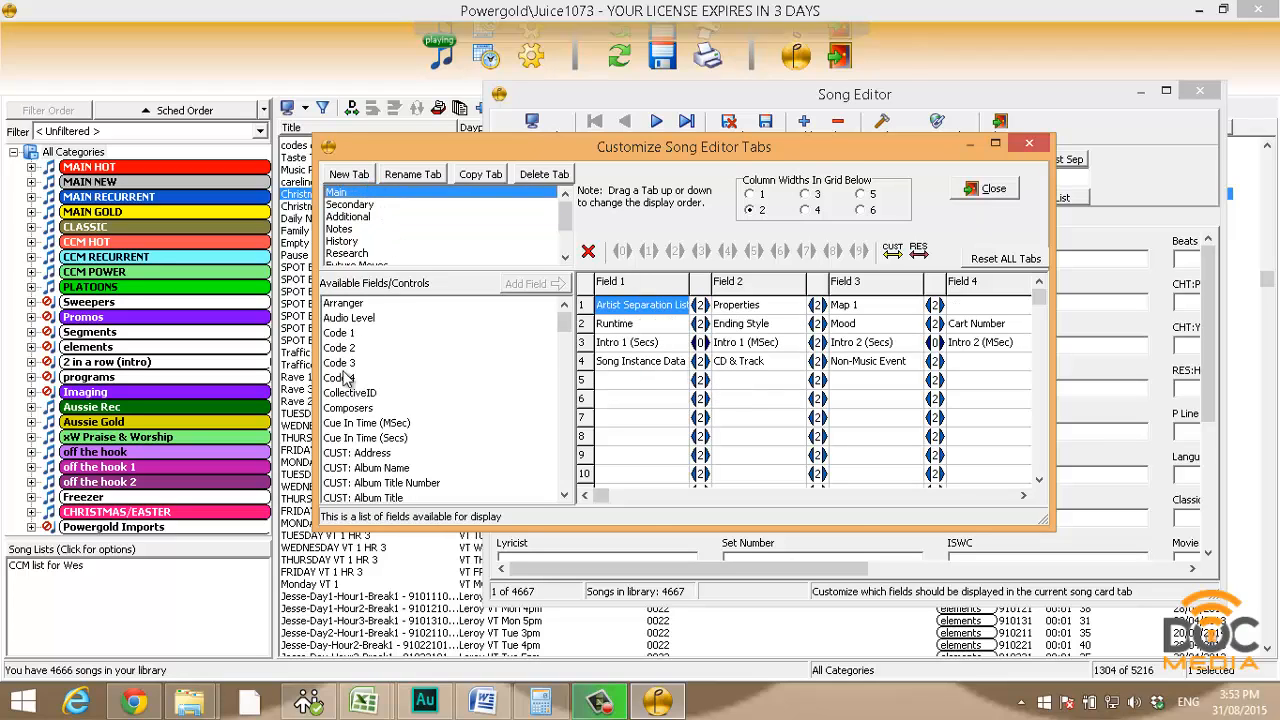
left_click_drag(380, 363, 640, 395)
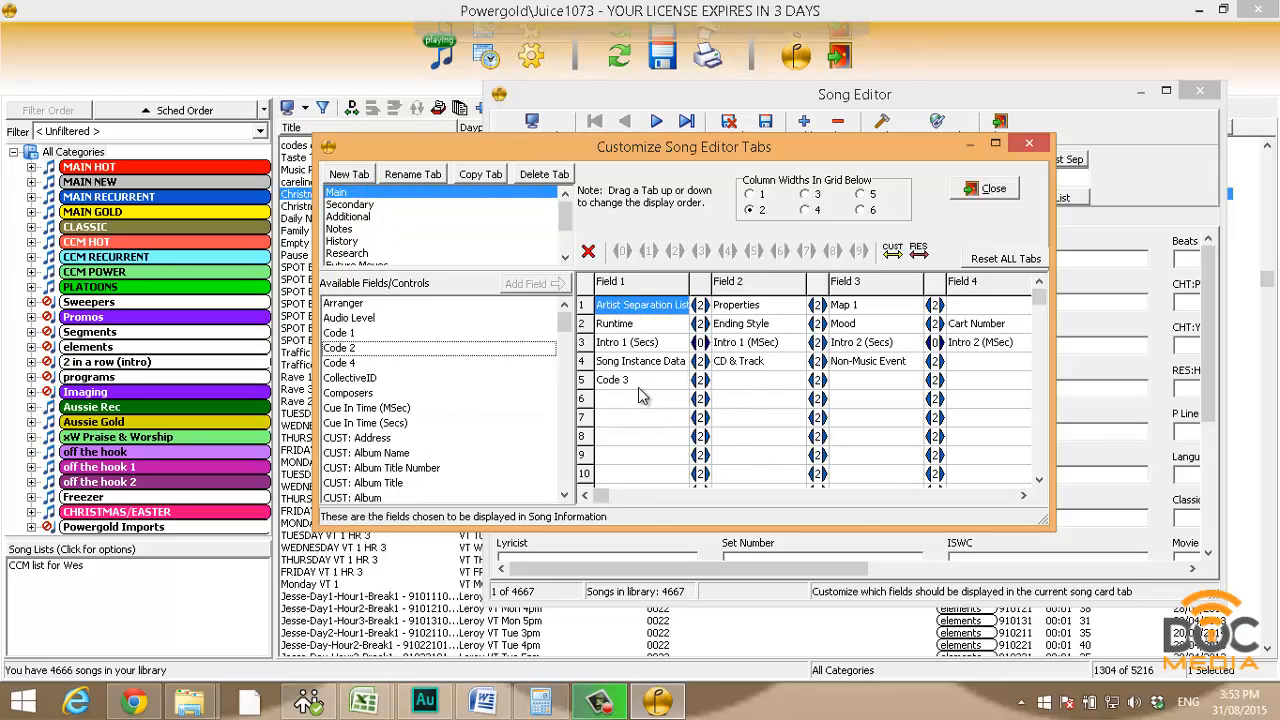
Remove the Code 3 field from the Main tab's layout and close the tab customization
left_click(644, 382)
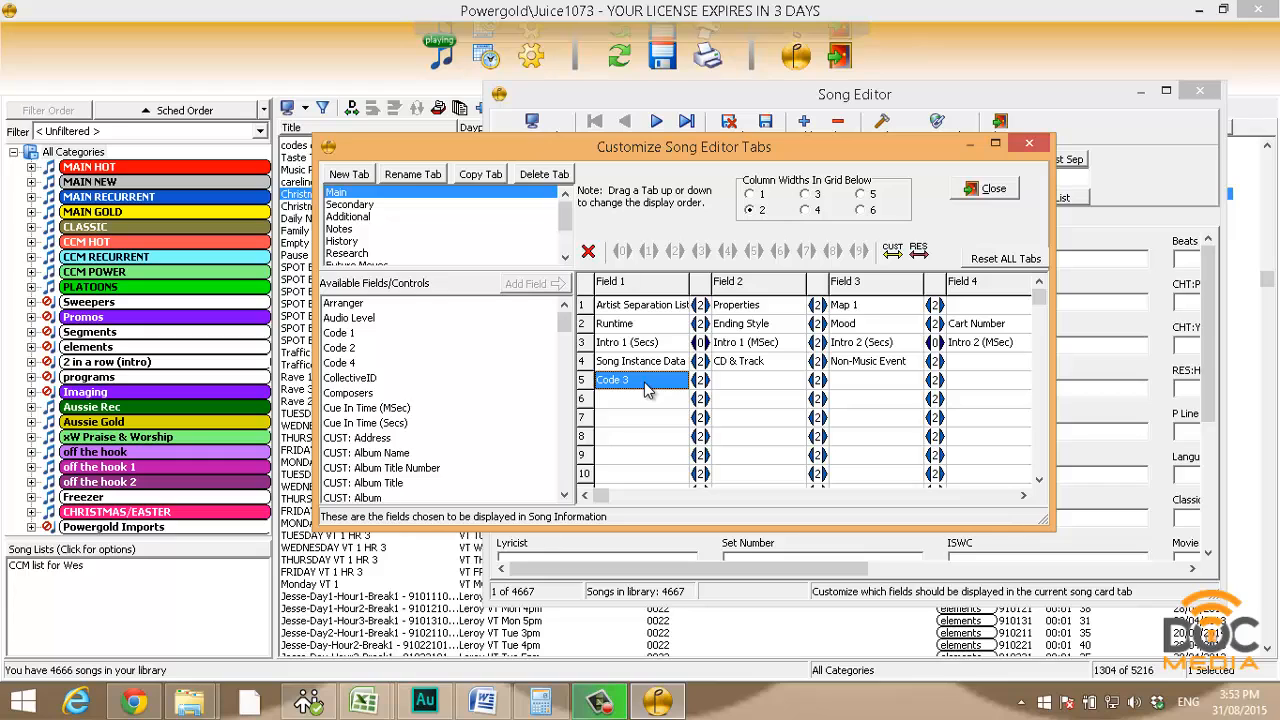
key("Delete")
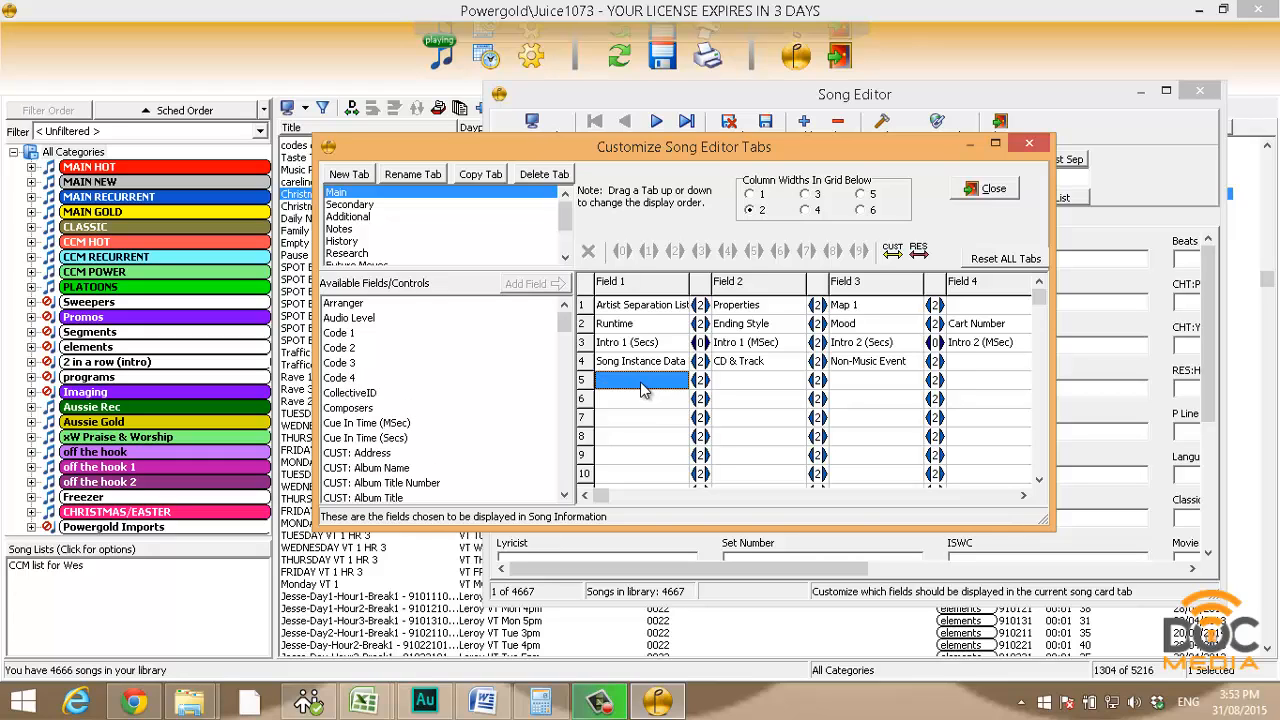
left_click(988, 190)
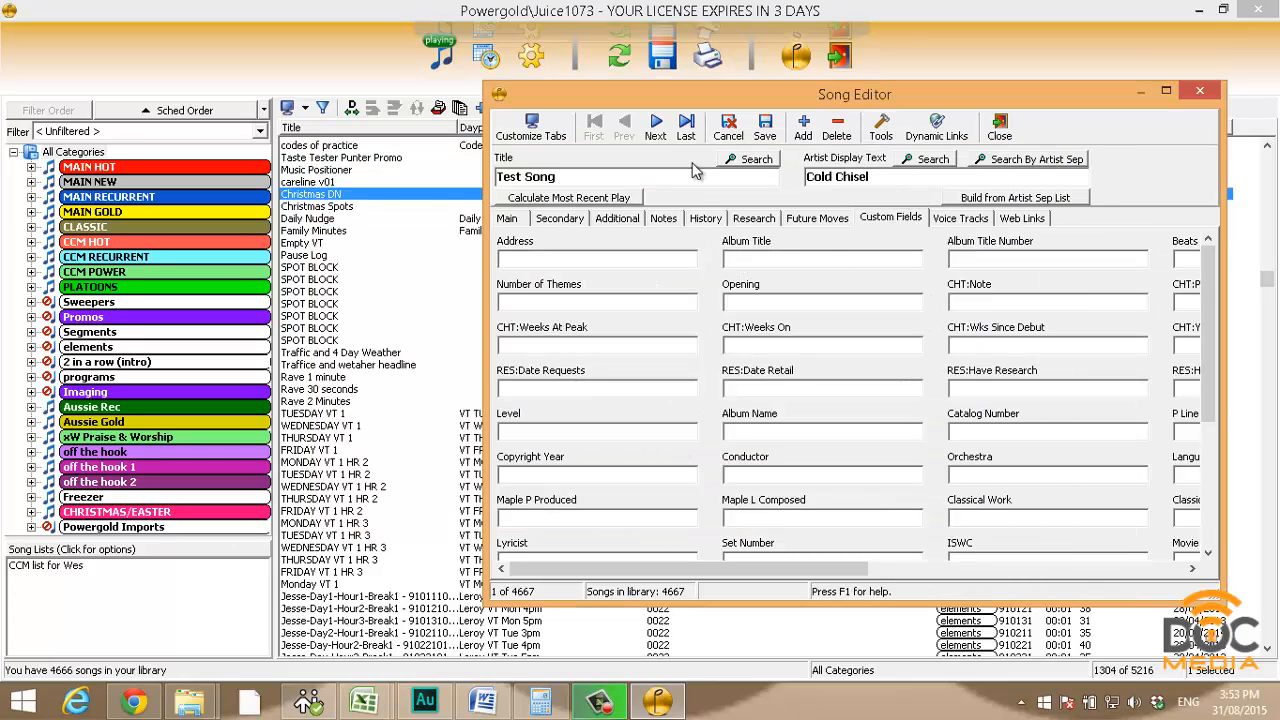
Enter 312548 in the song's Miscellaneous field among the Main details, leaving the CD Number and Cart # fields blank
left_click(509, 218)
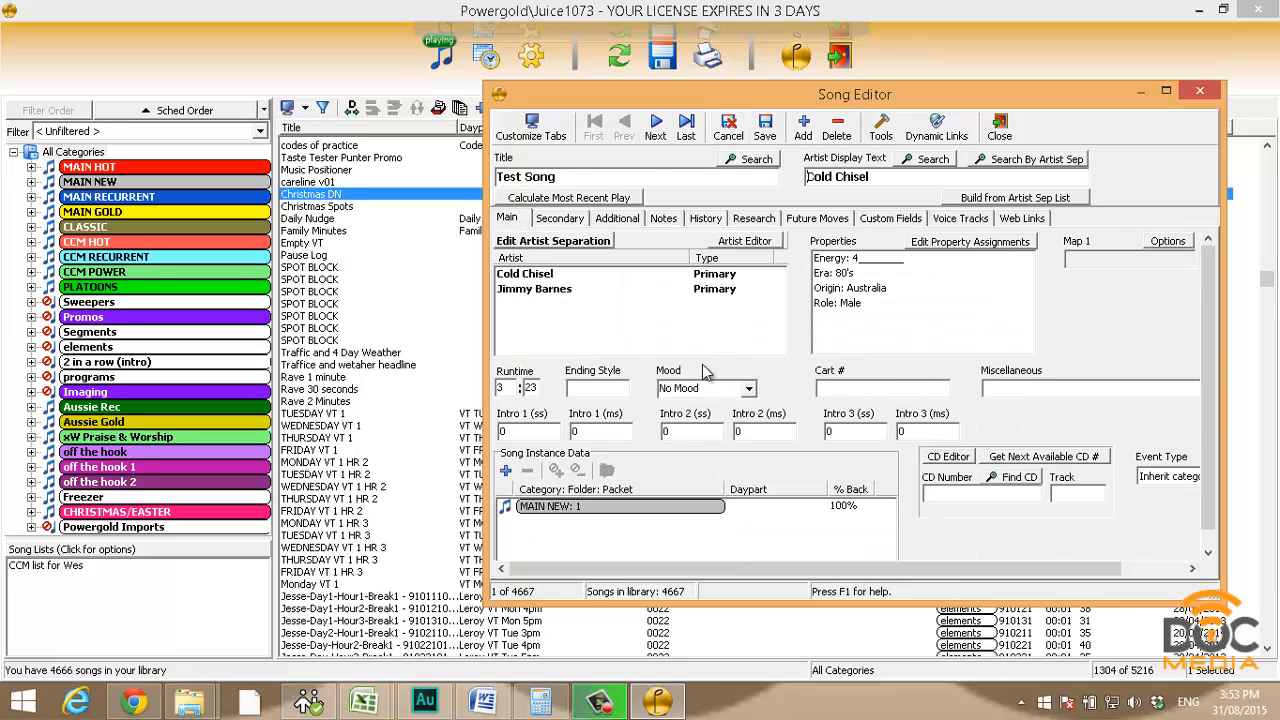
left_click(1028, 389)
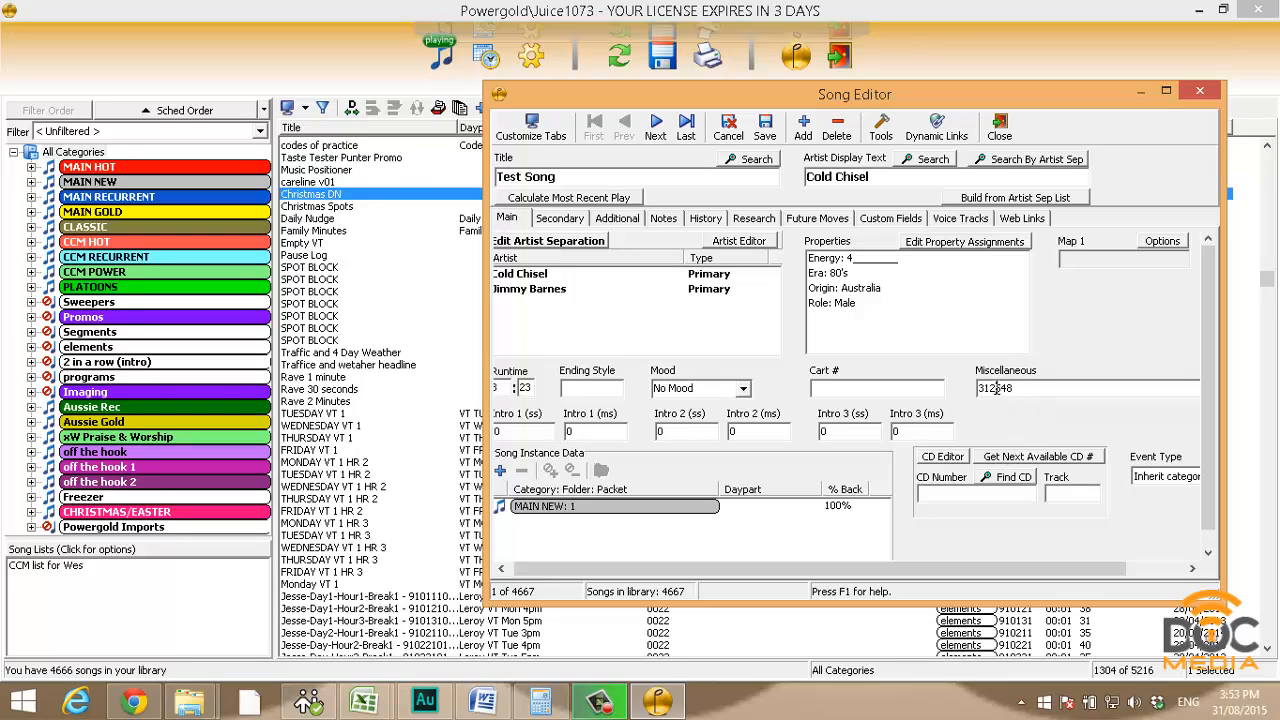
left_click_drag(1030, 388, 908, 375)
left_click(952, 490)
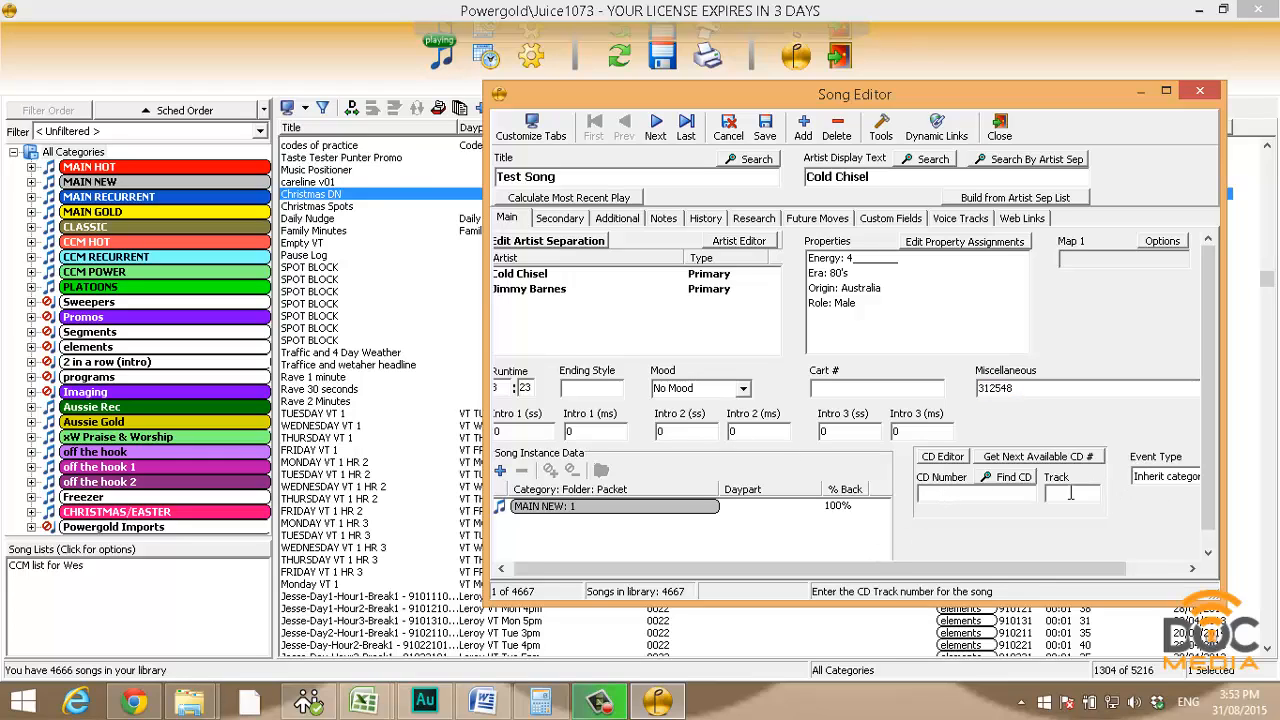
left_click(862, 386)
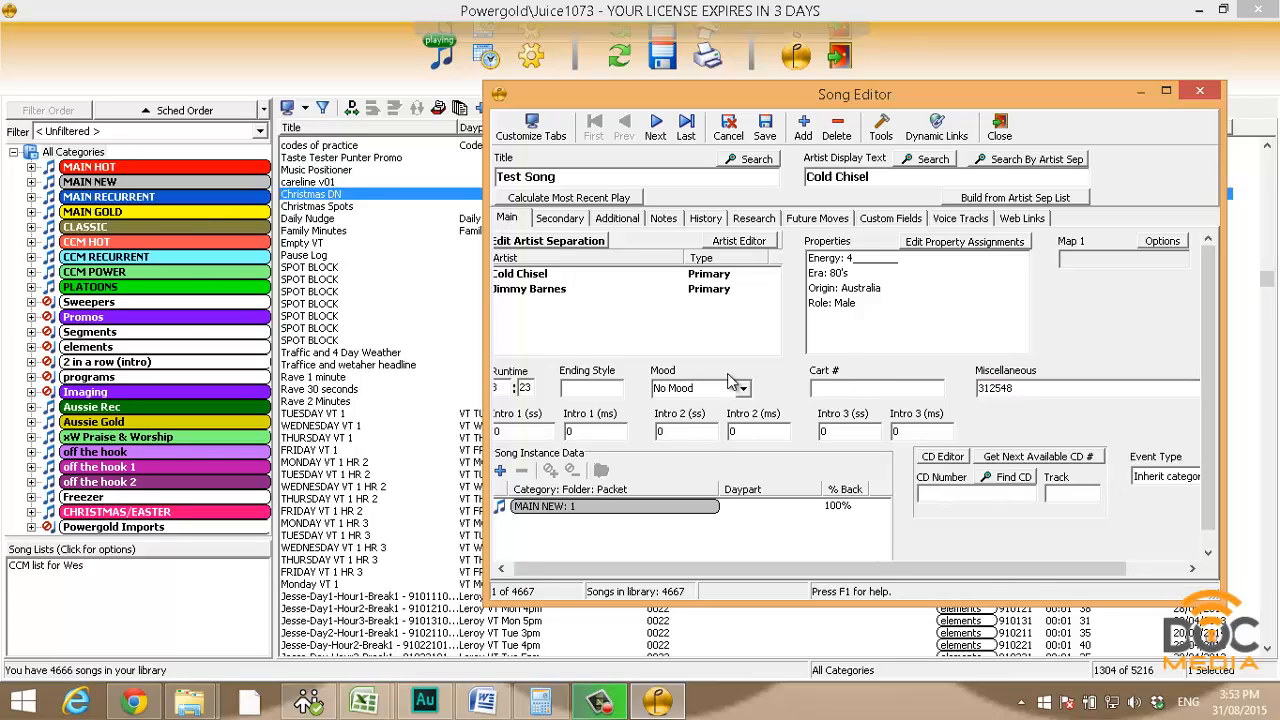